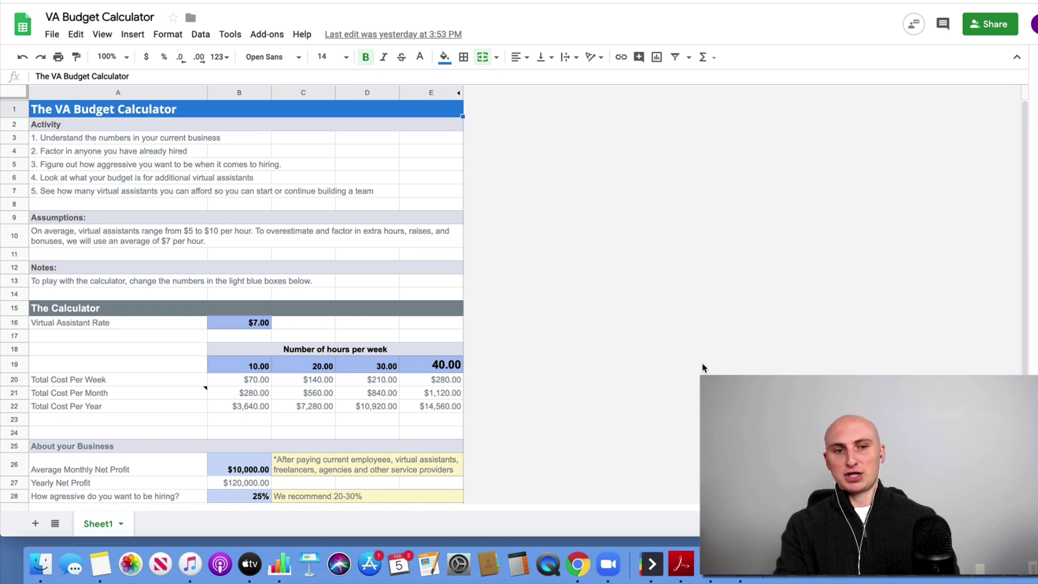
# Review the assumptions note, the $7.00 VA rate and the weekly, monthly and yearly cost formulas
pyautogui.click(270, 236)
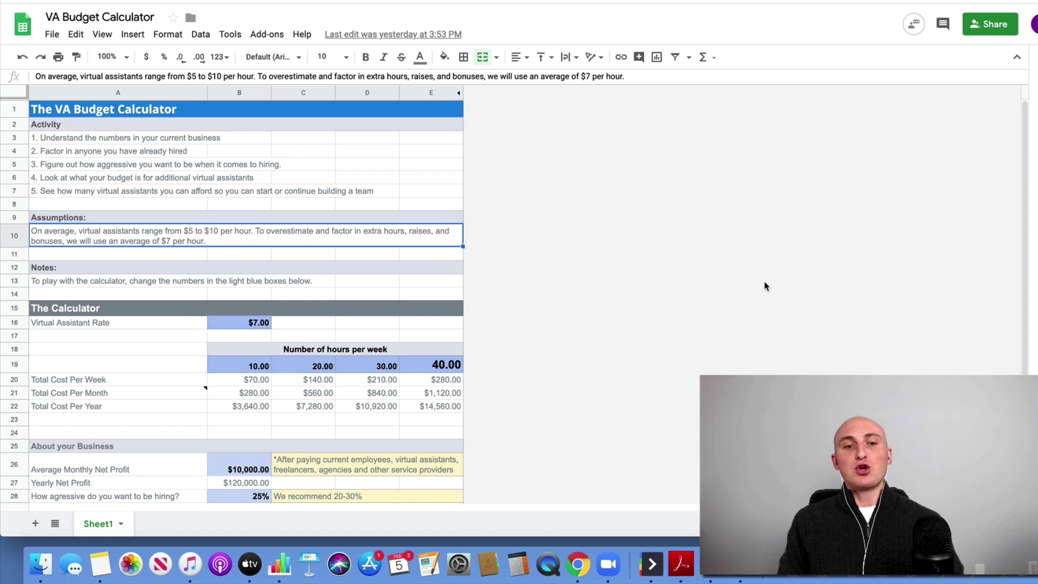
pyautogui.scroll(-3, 438, 226)
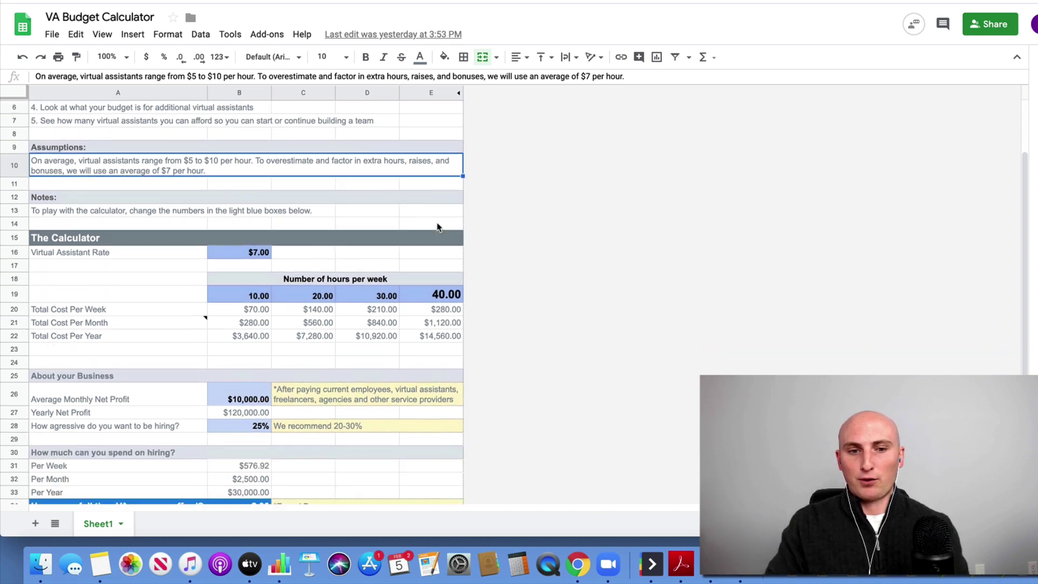
pyautogui.click(250, 255)
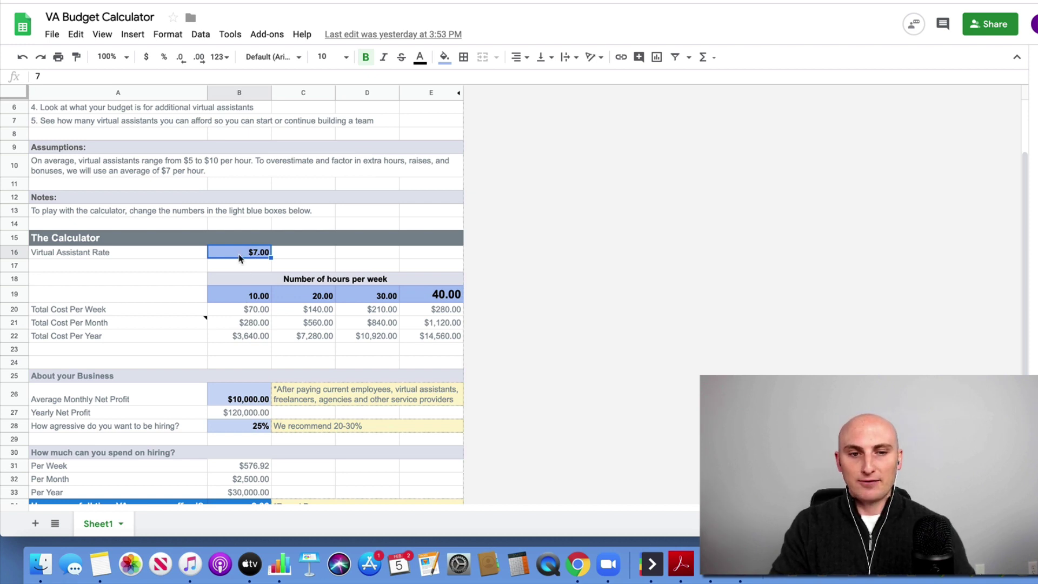
pyautogui.click(250, 309)
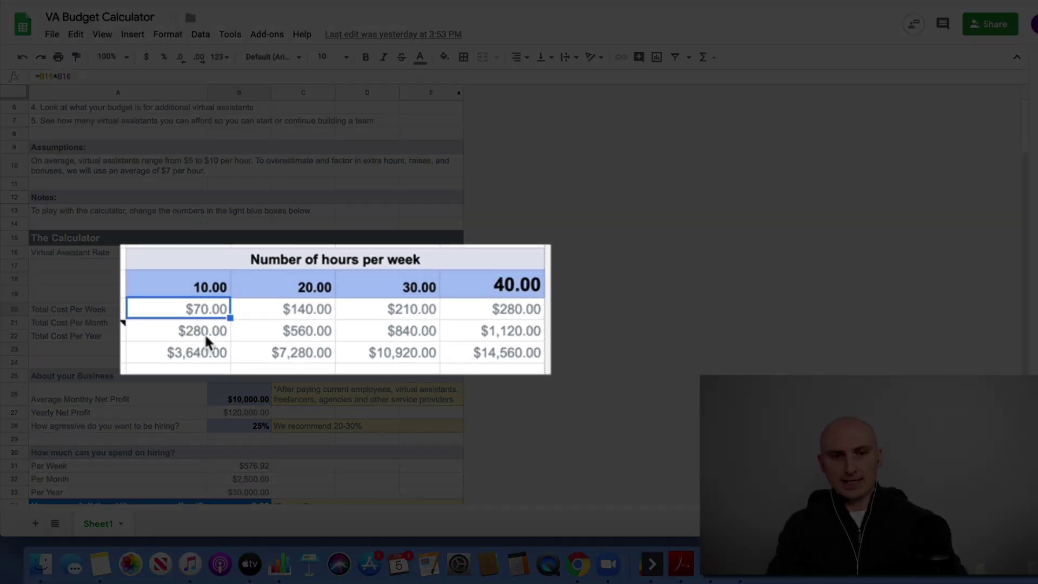
pyautogui.click(205, 334)
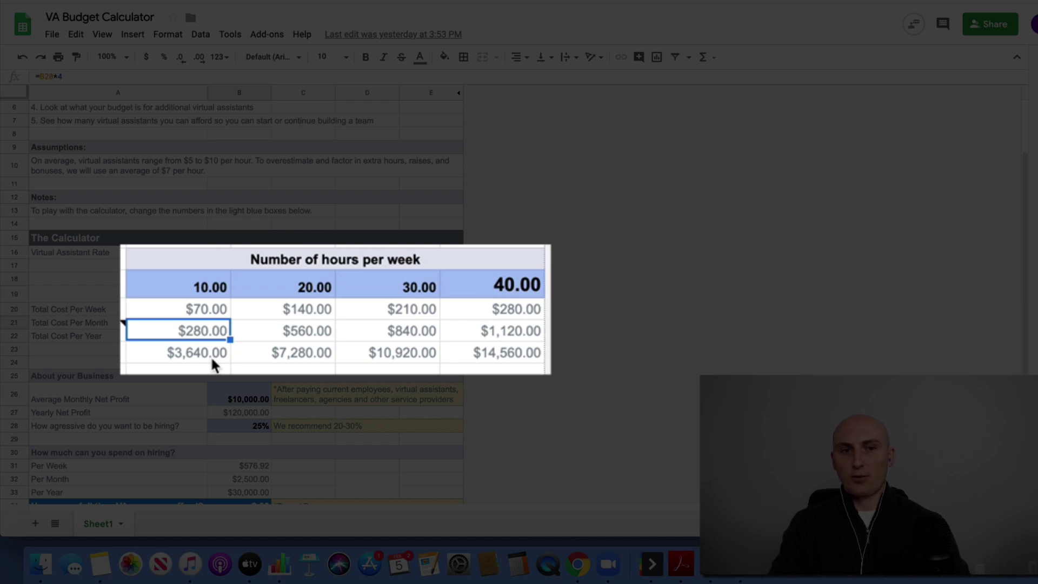
pyautogui.click(212, 361)
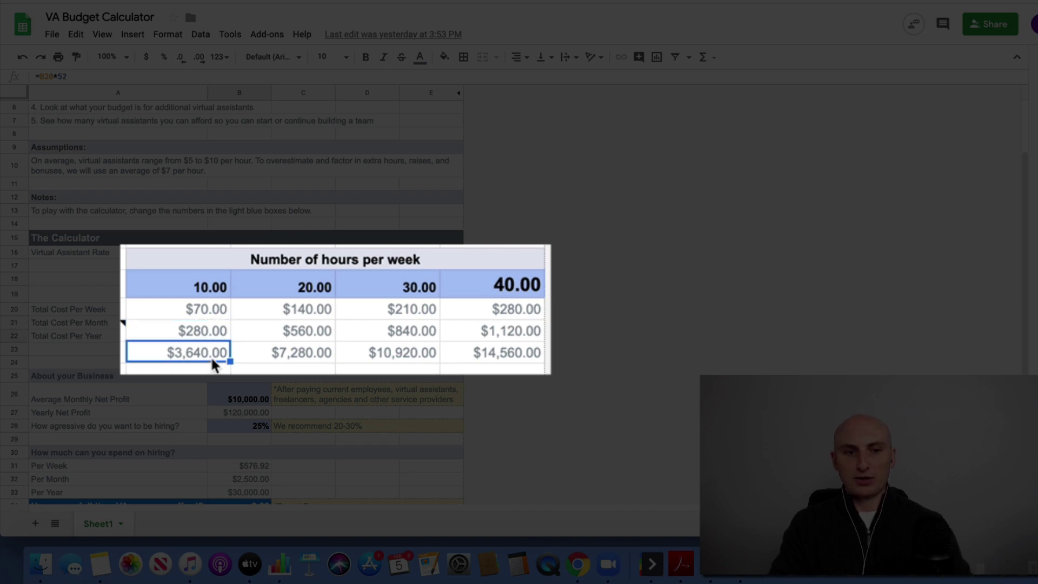
pyautogui.click(209, 290)
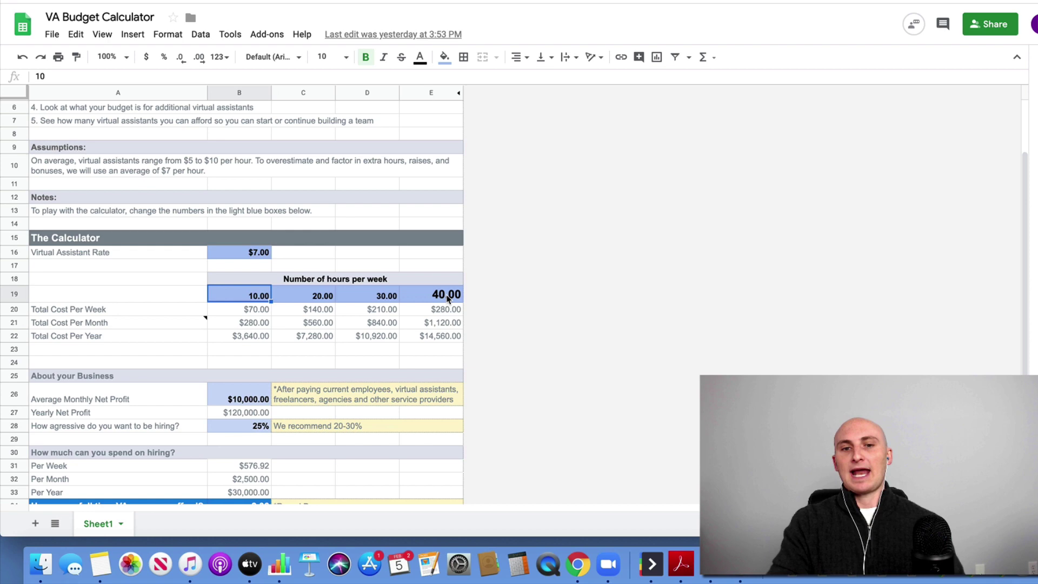
# Try 45 and then 50 hours per week, then restore the last hours column to 40
pyautogui.click(448, 297)
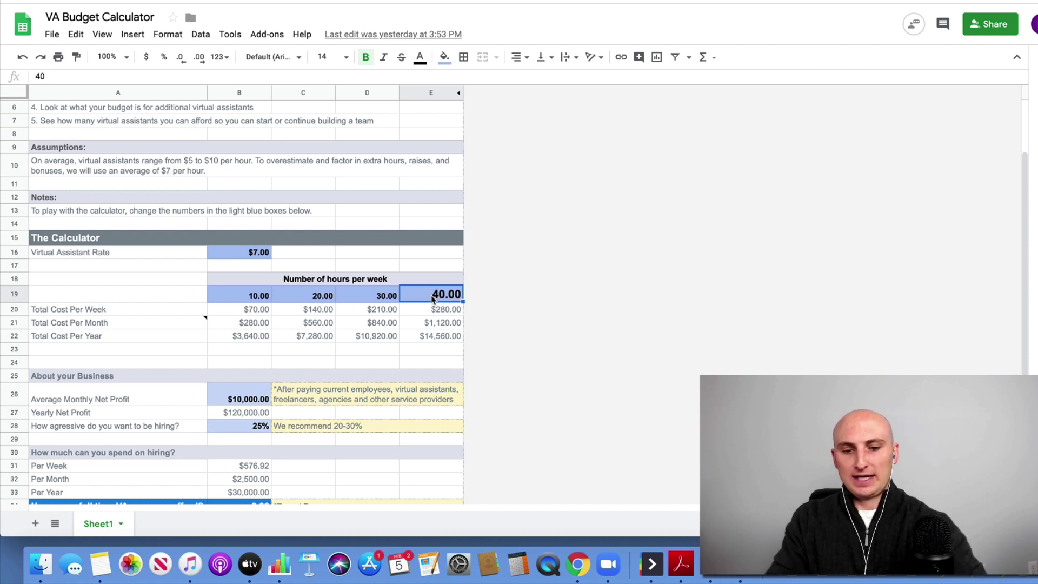
pyautogui.write('45')
pyautogui.press('Return')
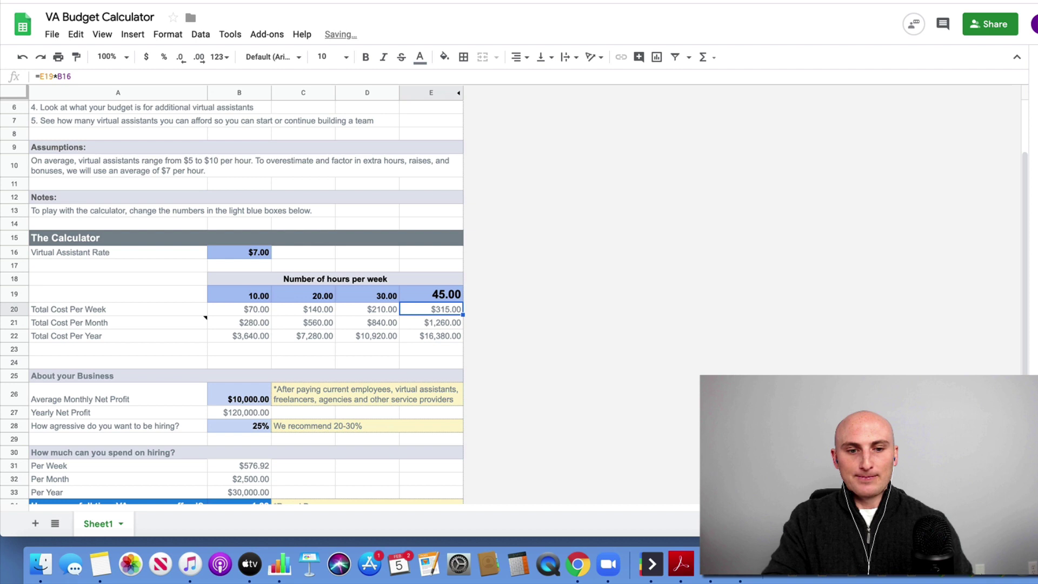
pyautogui.scroll(-1, 405, 370)
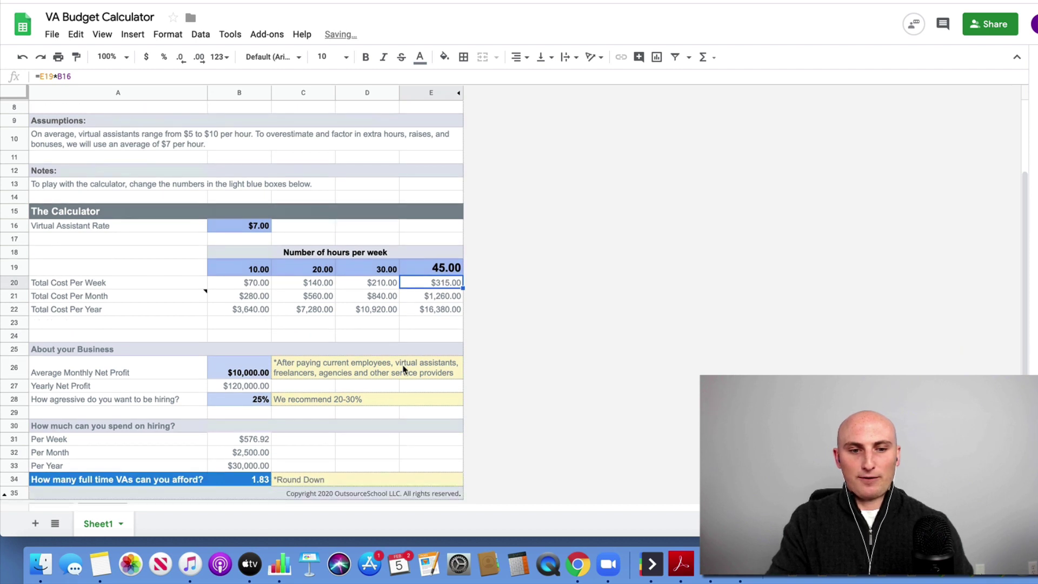
pyautogui.click(445, 270)
pyautogui.write('50')
pyautogui.press('Return')
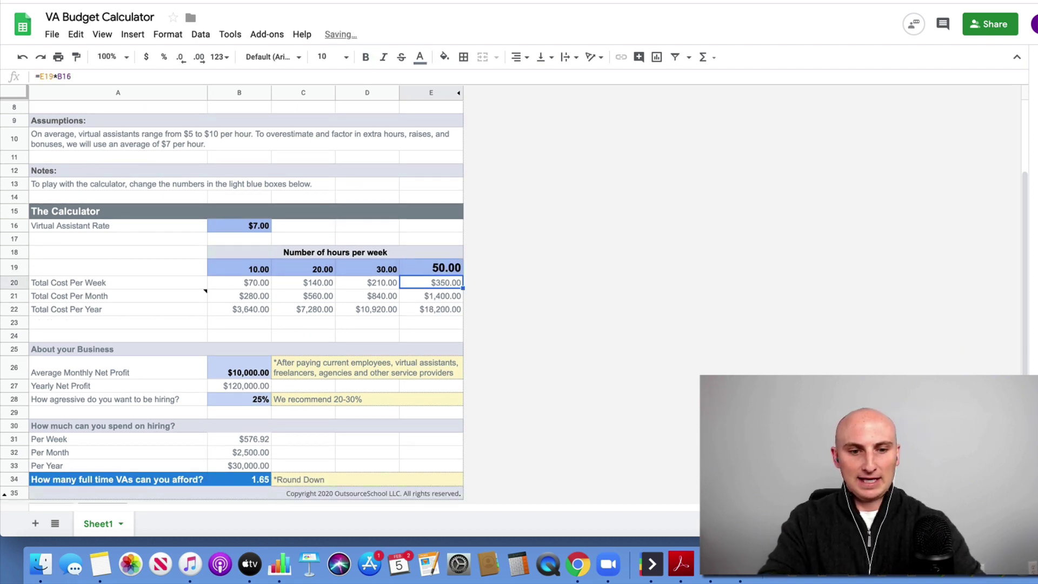
pyautogui.click(439, 272)
pyautogui.write('40')
pyautogui.press('Return')
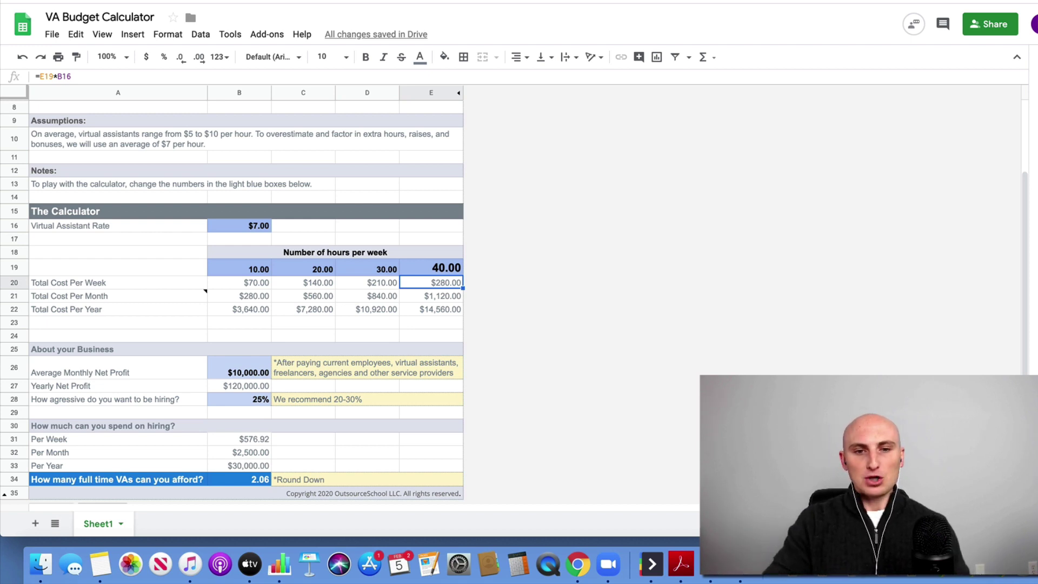
# Inspect the $10,000.00 monthly net profit input and the Yearly Net Profit formula
pyautogui.click(439, 270)
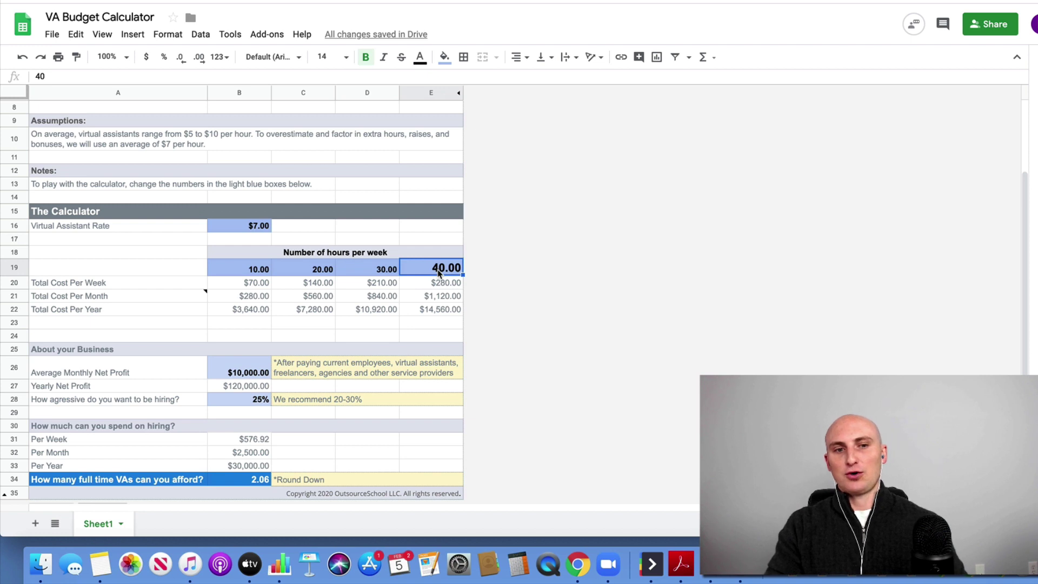
pyautogui.click(251, 230)
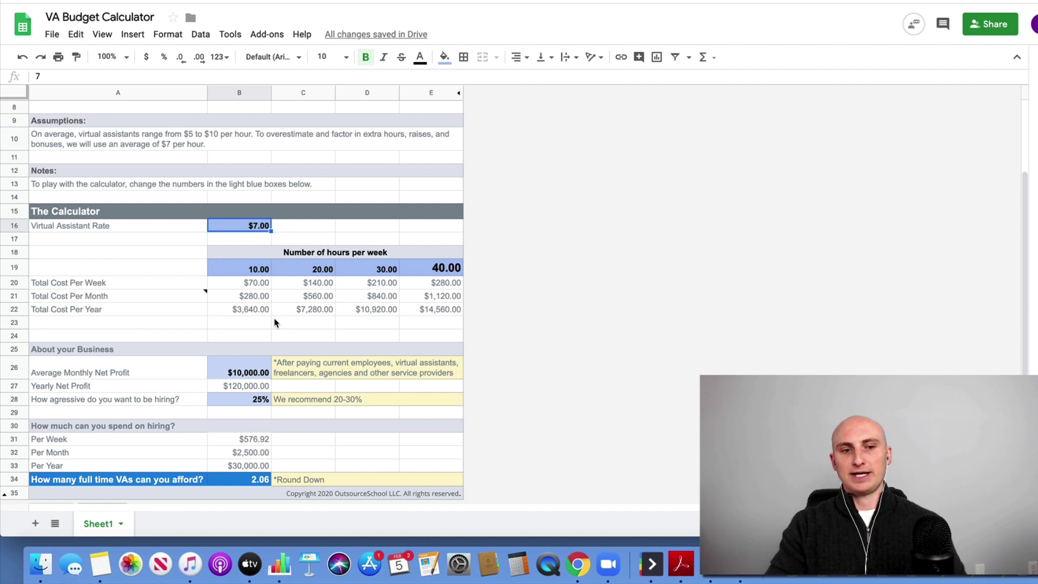
pyautogui.scroll(-1, 274, 323)
pyautogui.click(107, 344)
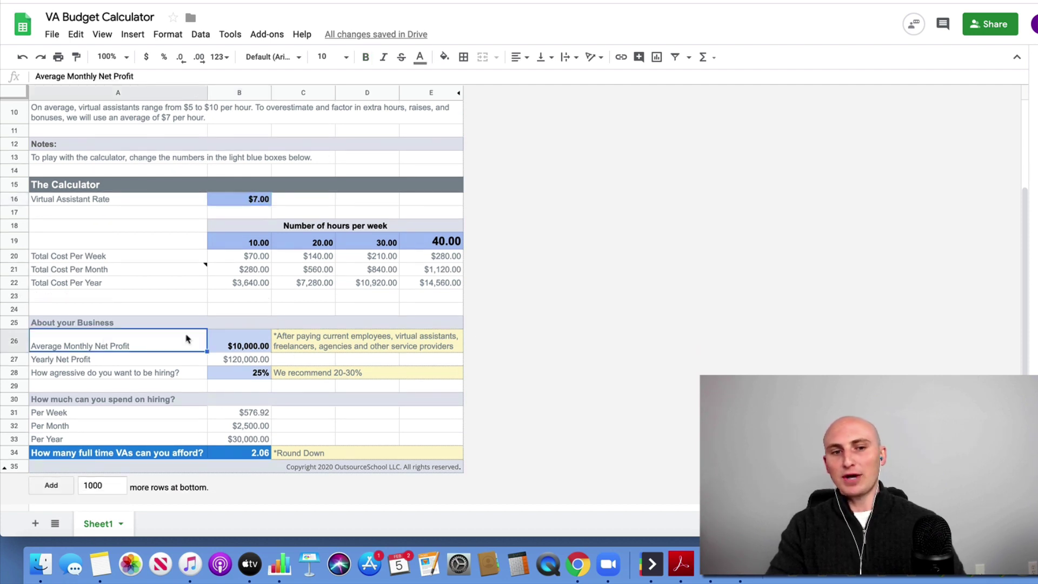
pyautogui.click(236, 348)
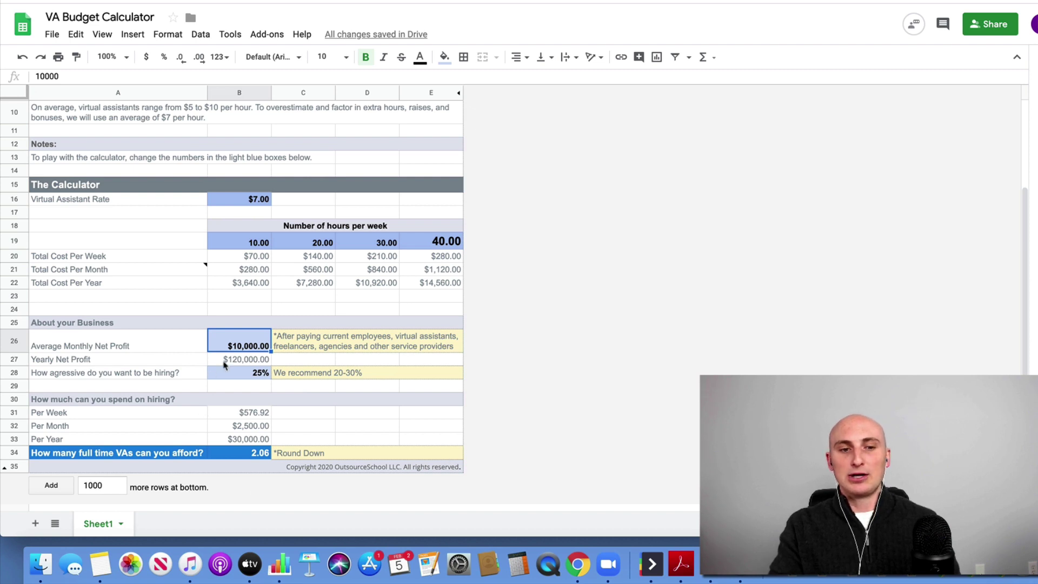
pyautogui.click(256, 361)
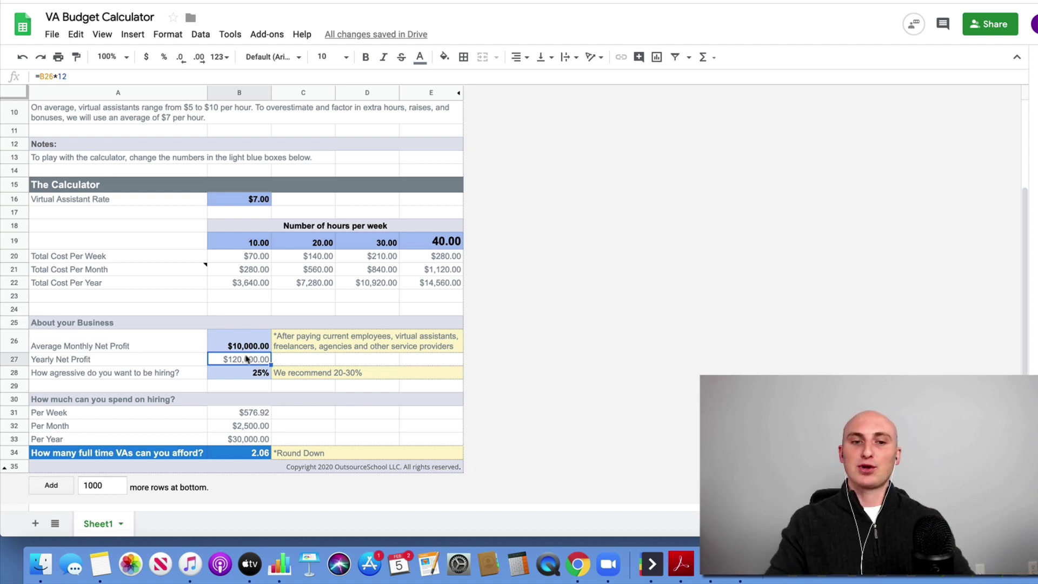
pyautogui.click(233, 350)
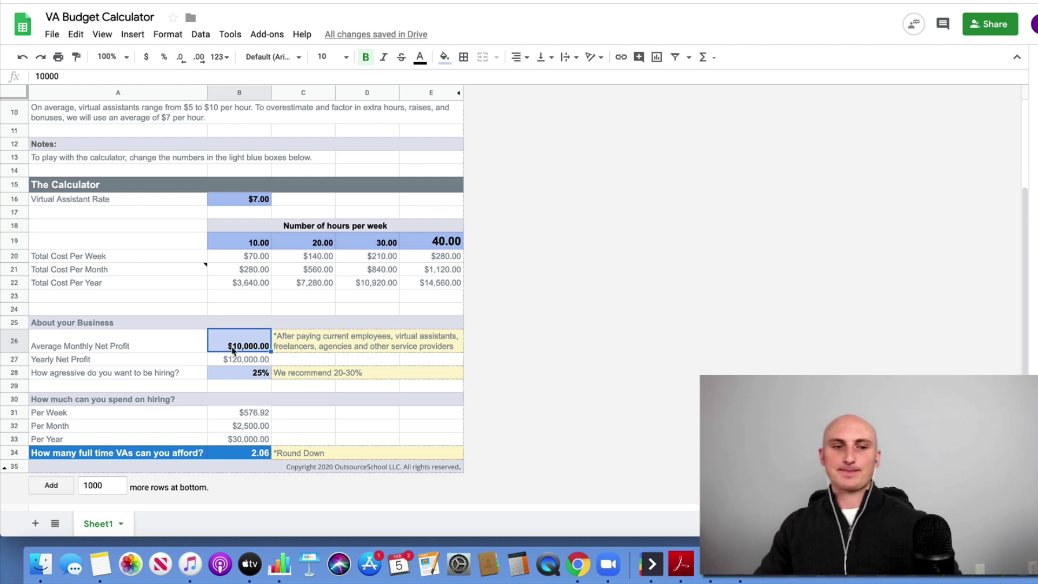
# Check the 25% aggressiveness, the $576.92 weekly and yearly hiring budgets, and the affordable-VA formula
pyautogui.click(233, 374)
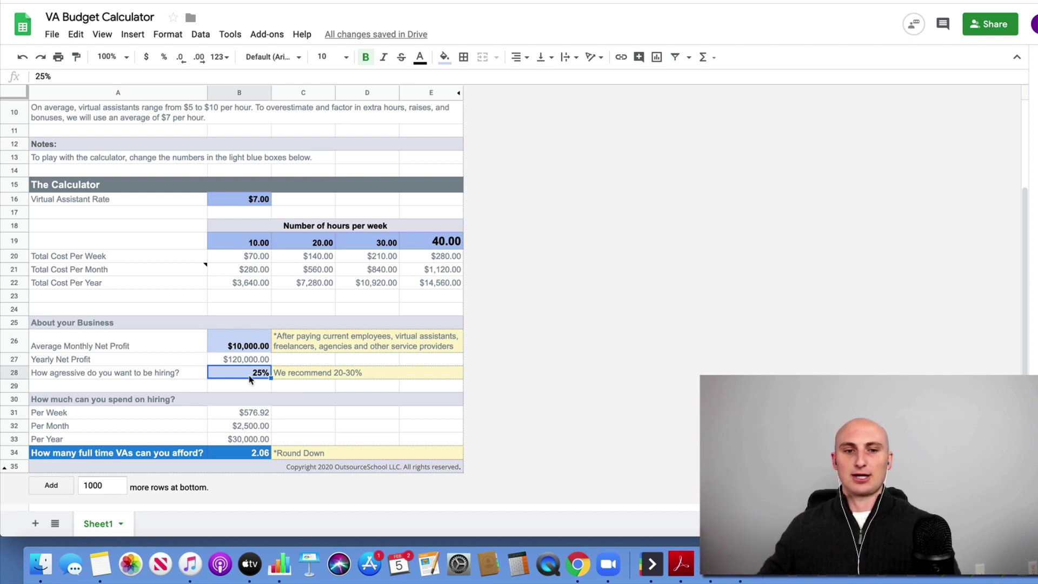
pyautogui.click(246, 415)
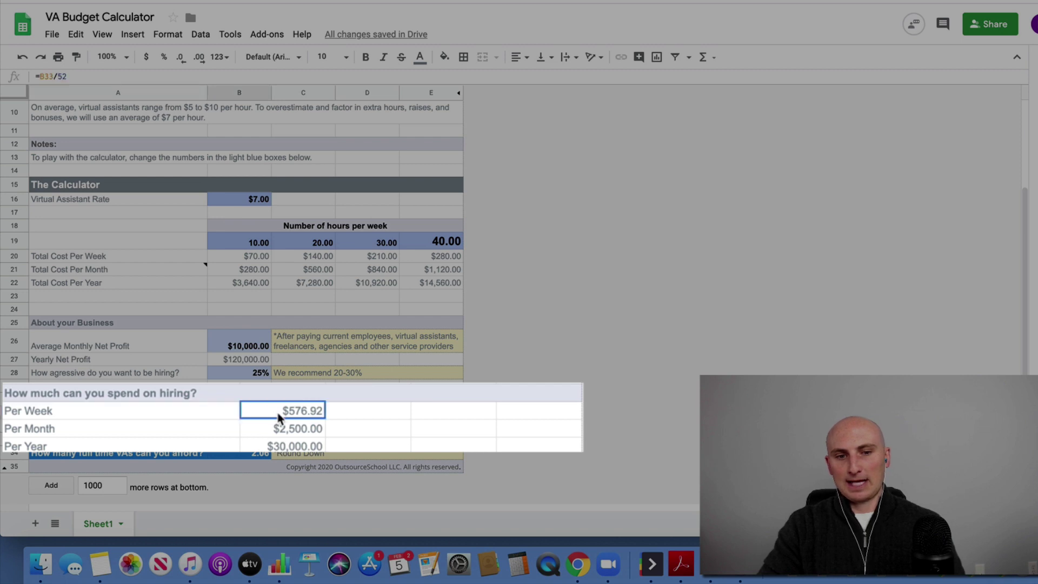
pyautogui.press('Up')
pyautogui.press('Up')
pyautogui.press('Up')
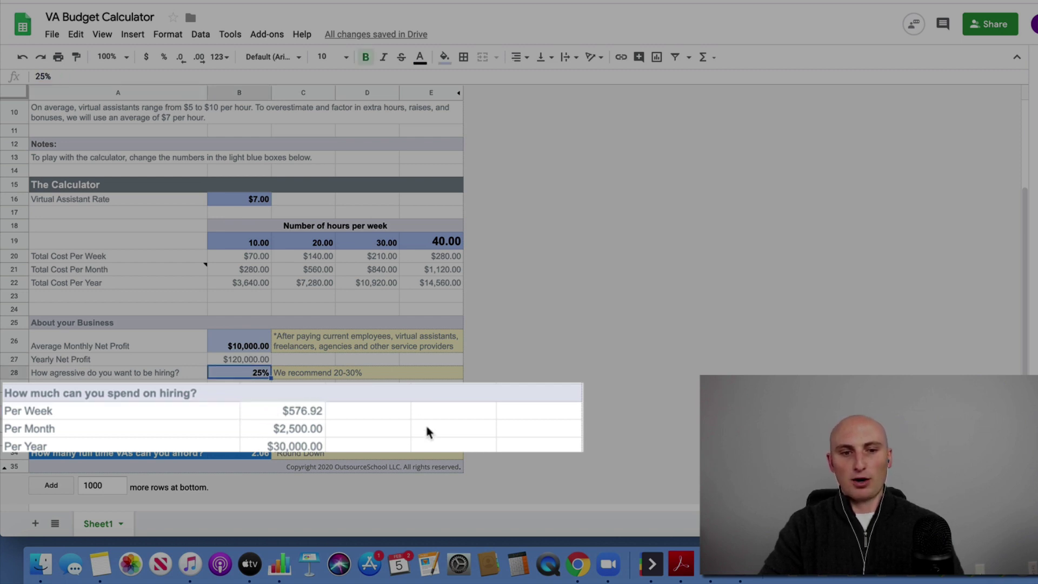
pyautogui.click(312, 418)
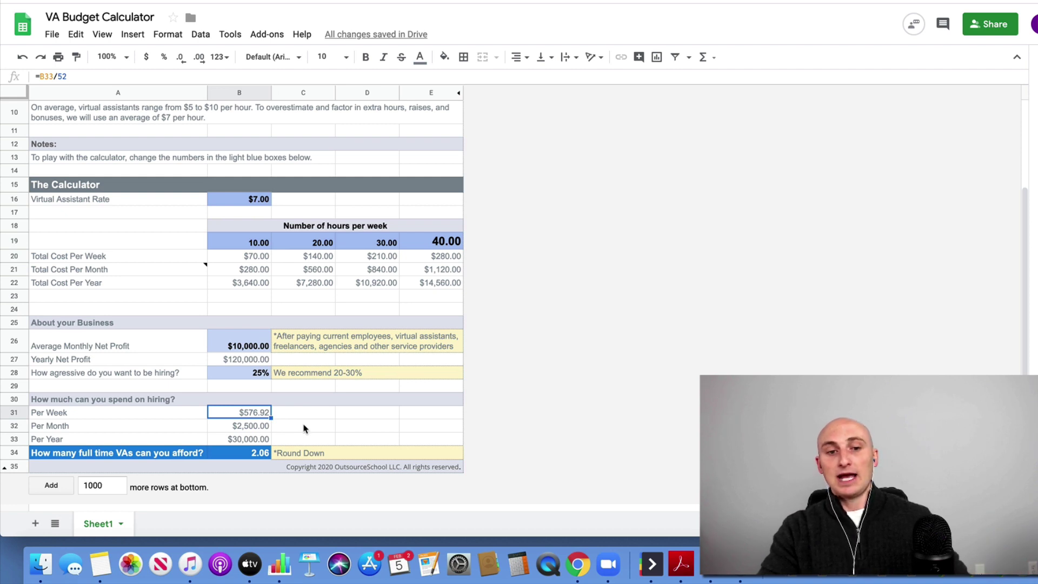
pyautogui.click(242, 442)
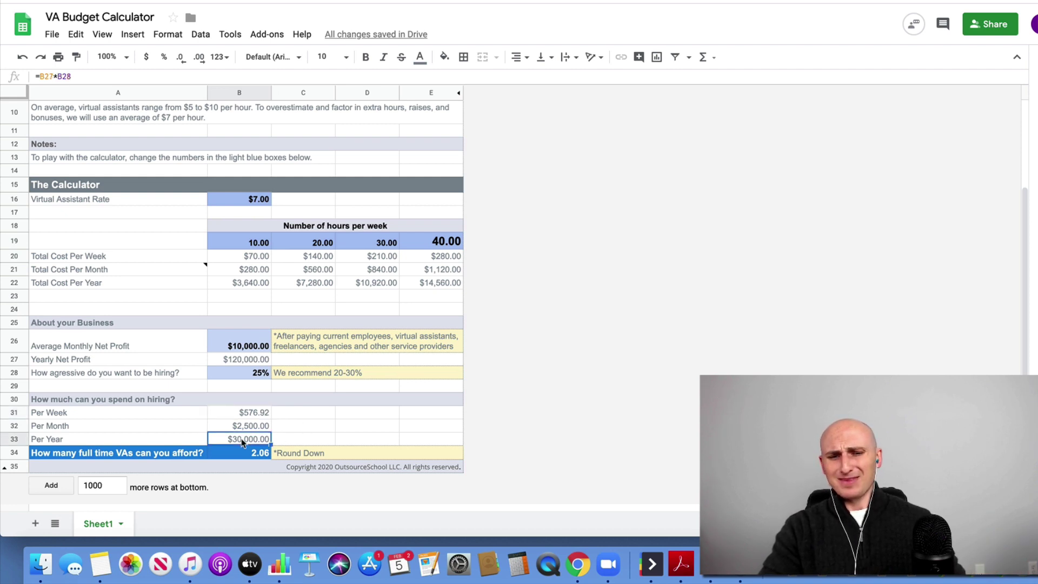
pyautogui.click(440, 284)
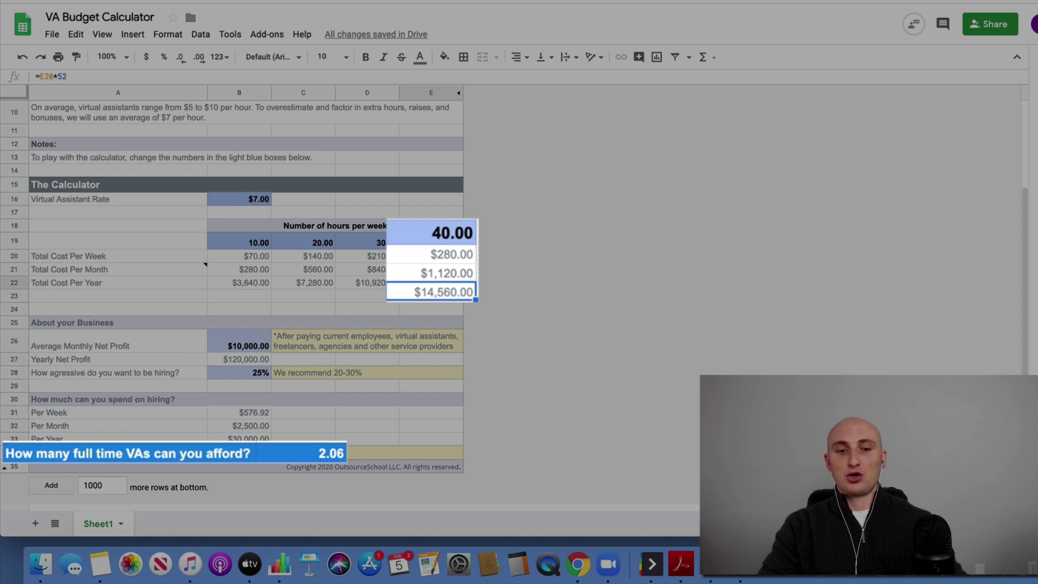
pyautogui.click(317, 460)
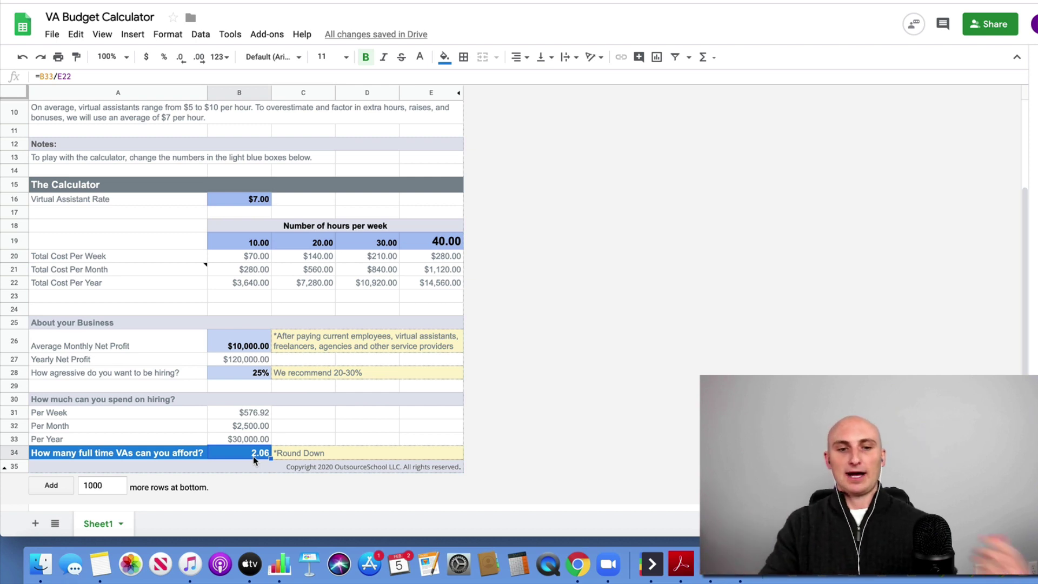
# Enter 20 in E19 and confirm affordable full-time VAs rise to 4.12 in B34
pyautogui.click(437, 242)
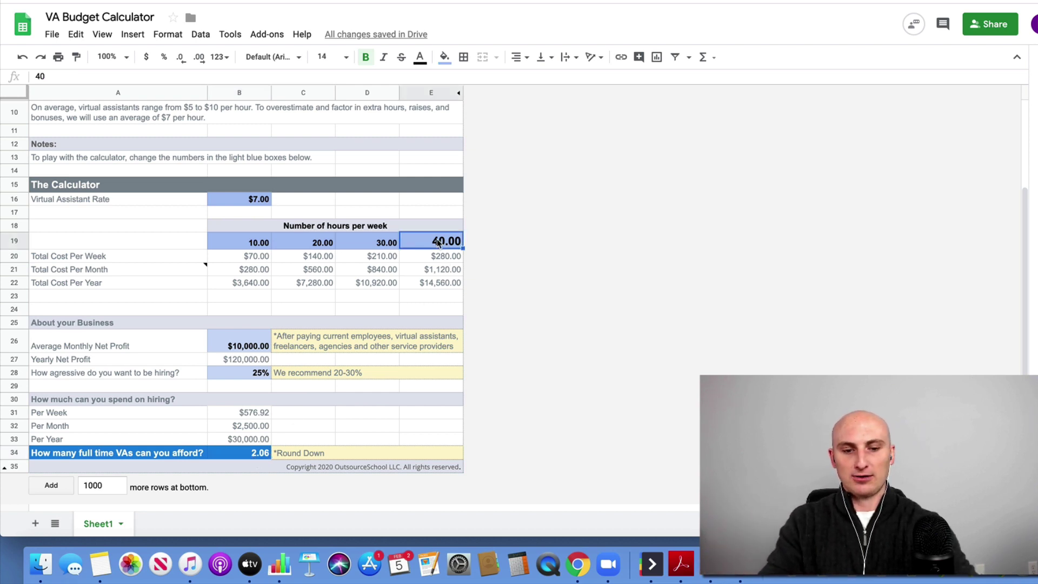
pyautogui.write('20')
pyautogui.press('Return')
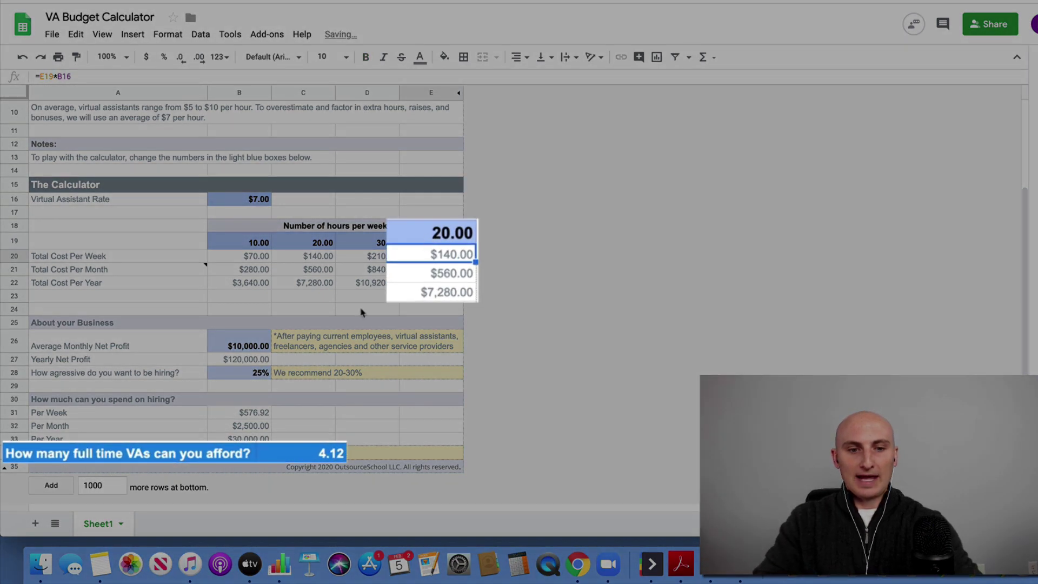
pyautogui.click(326, 452)
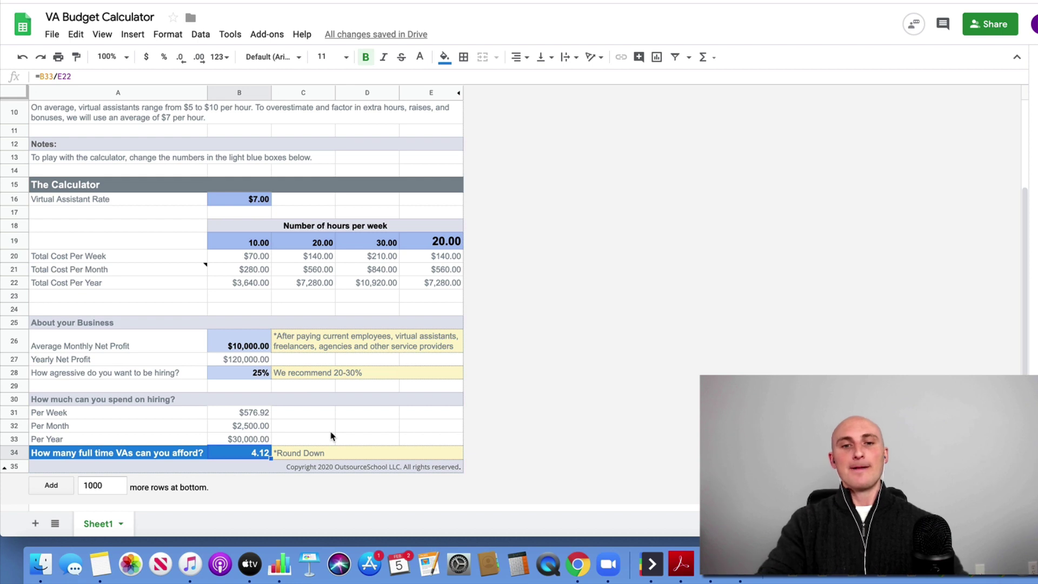
# Put E19 back to 40 hours, restoring $14,560.00 yearly cost and 2.06 VAs
pyautogui.click(448, 242)
pyautogui.write('40')
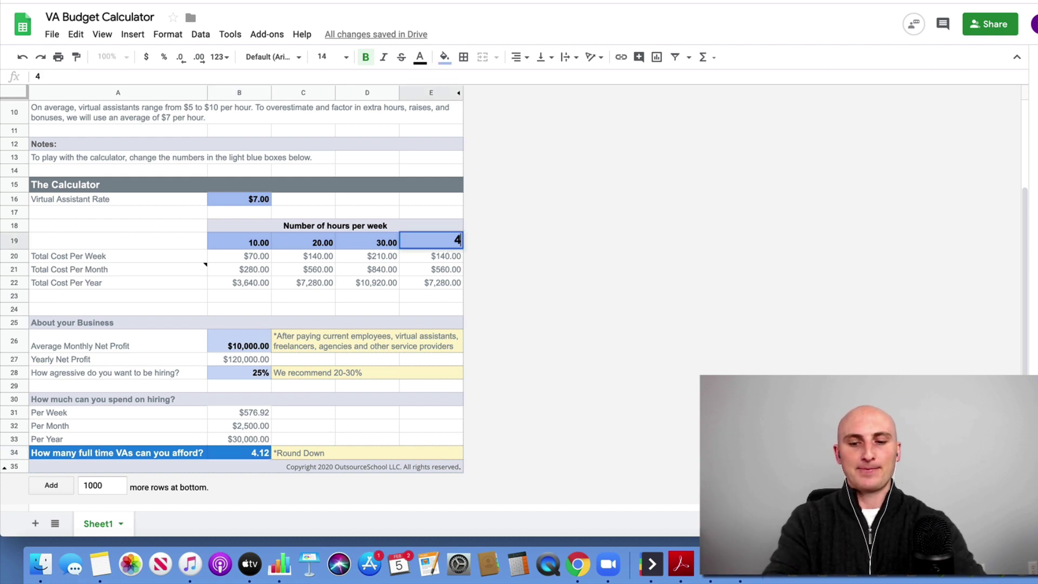
pyautogui.press('Return')
pyautogui.scroll(5, 479, 245)
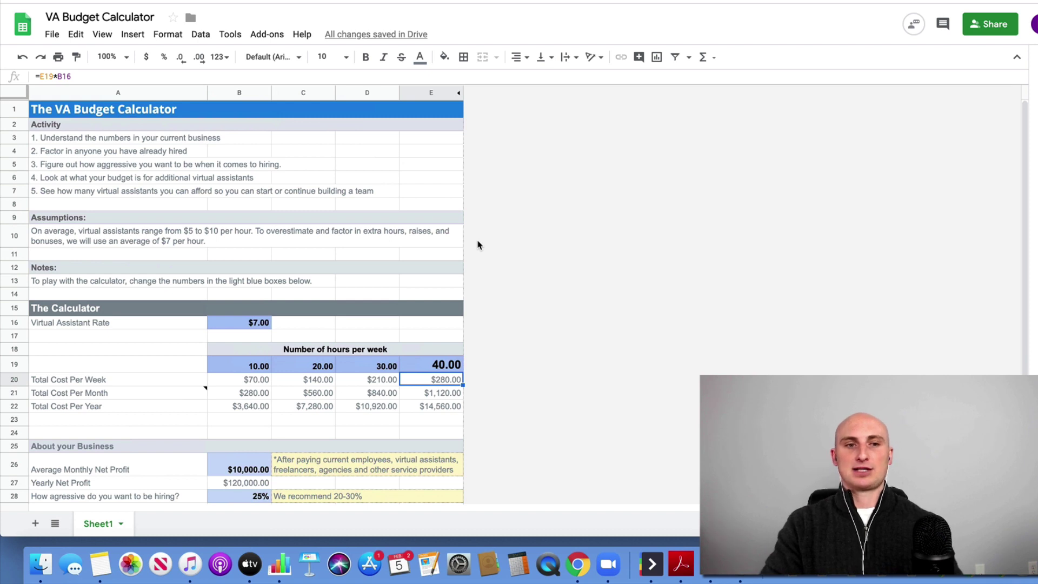
pyautogui.scroll(-5, 478, 245)
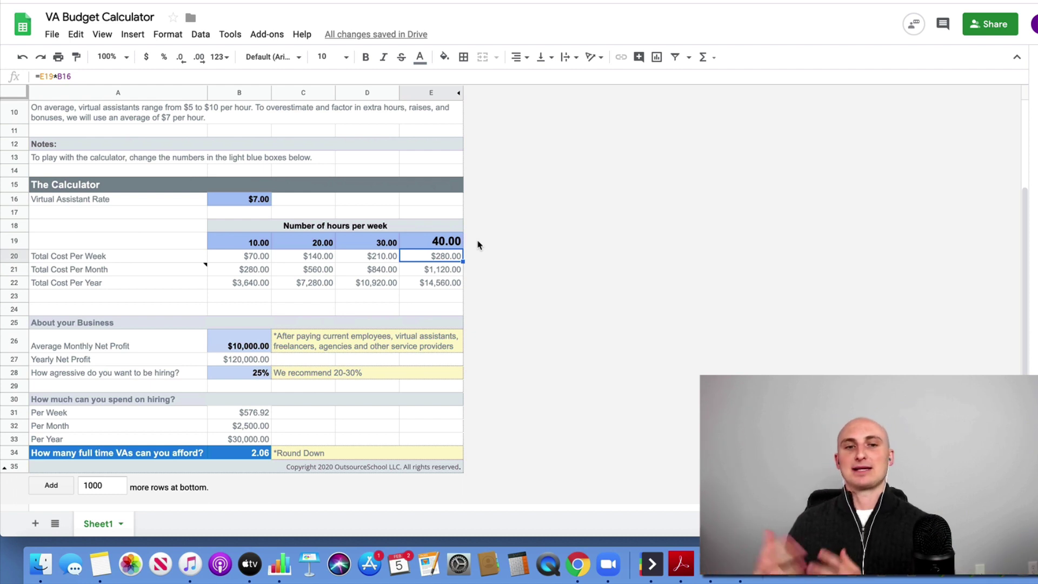
# Enter a 6.5 rate in B16, 45 hours in E19 and 8,000 monthly profit in B26
pyautogui.click(241, 203)
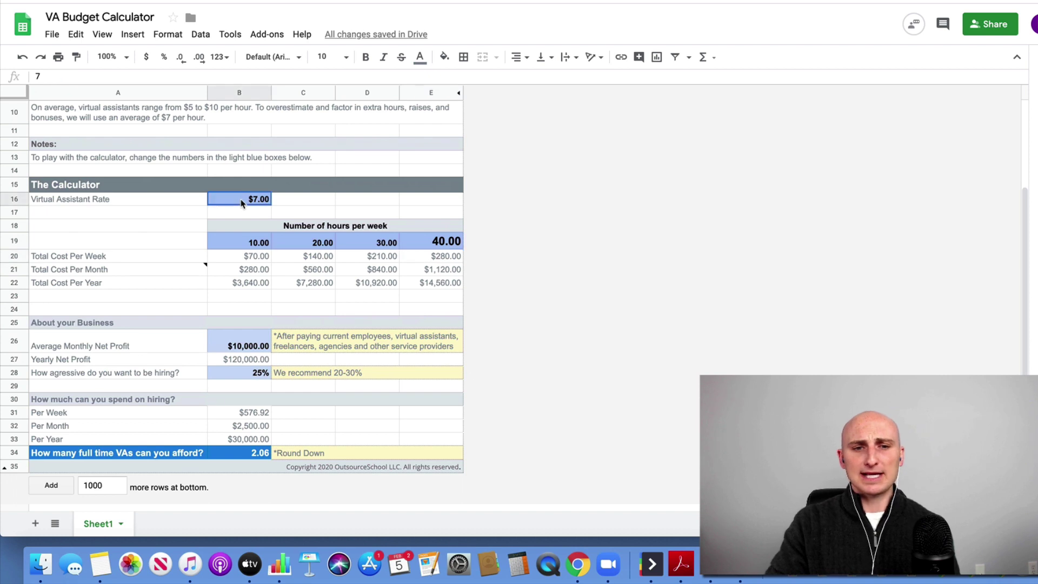
pyautogui.write('6.5')
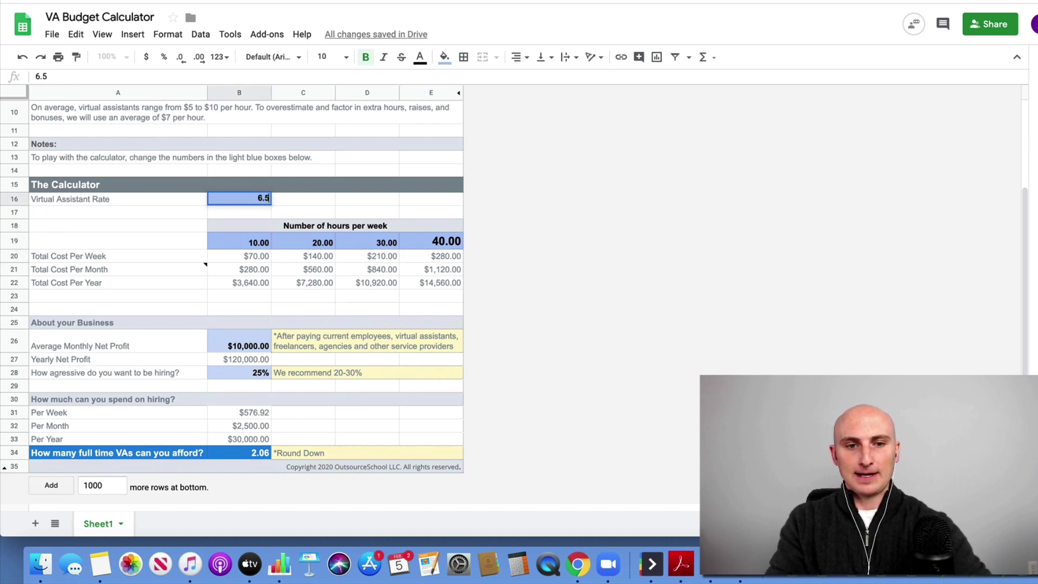
pyautogui.press('Return')
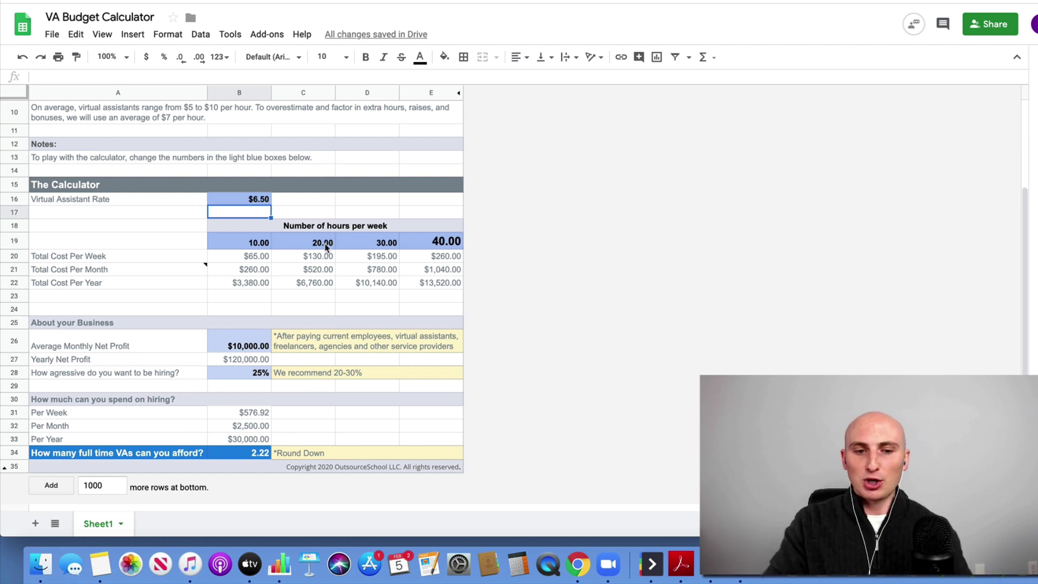
pyautogui.click(427, 247)
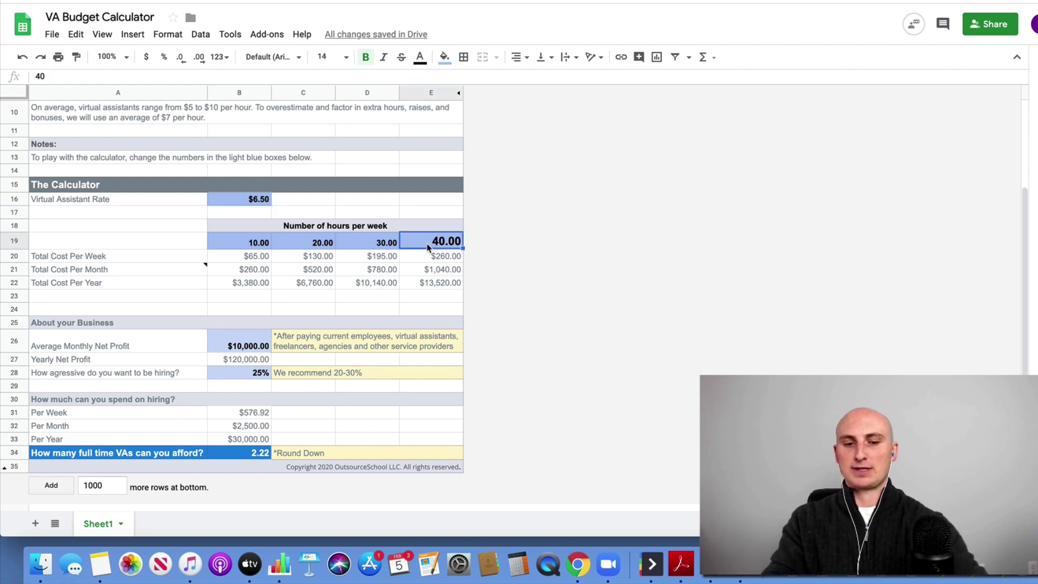
pyautogui.write('45')
pyautogui.press('Return')
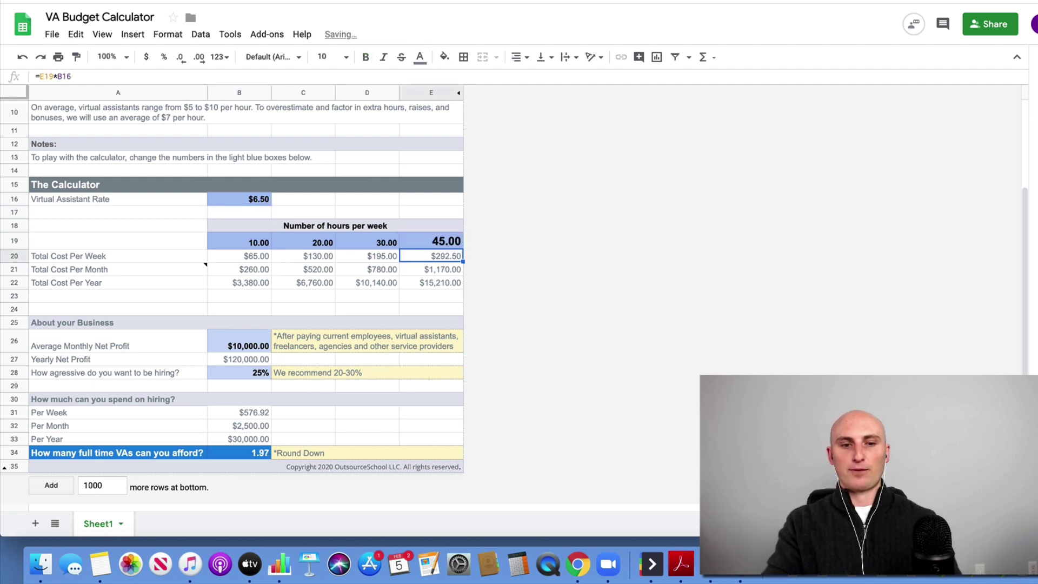
pyautogui.click(241, 348)
pyautogui.write('8,')
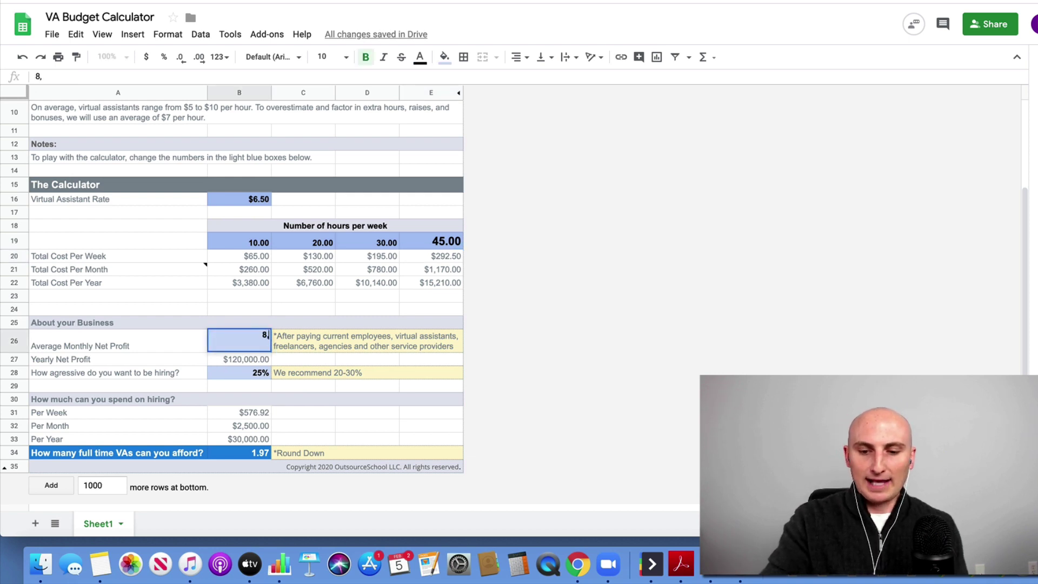
pyautogui.write('000')
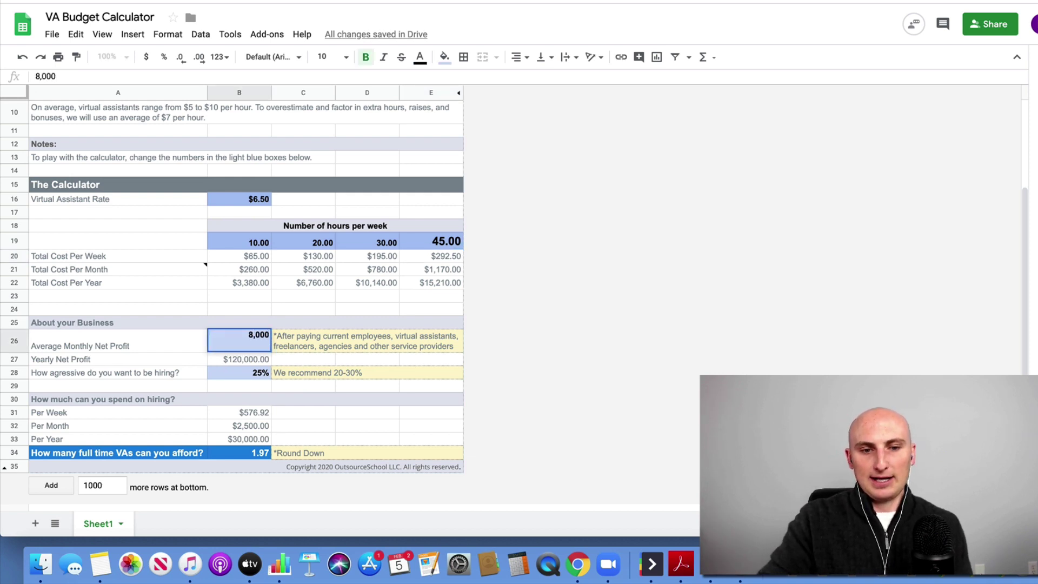
pyautogui.press('Return')
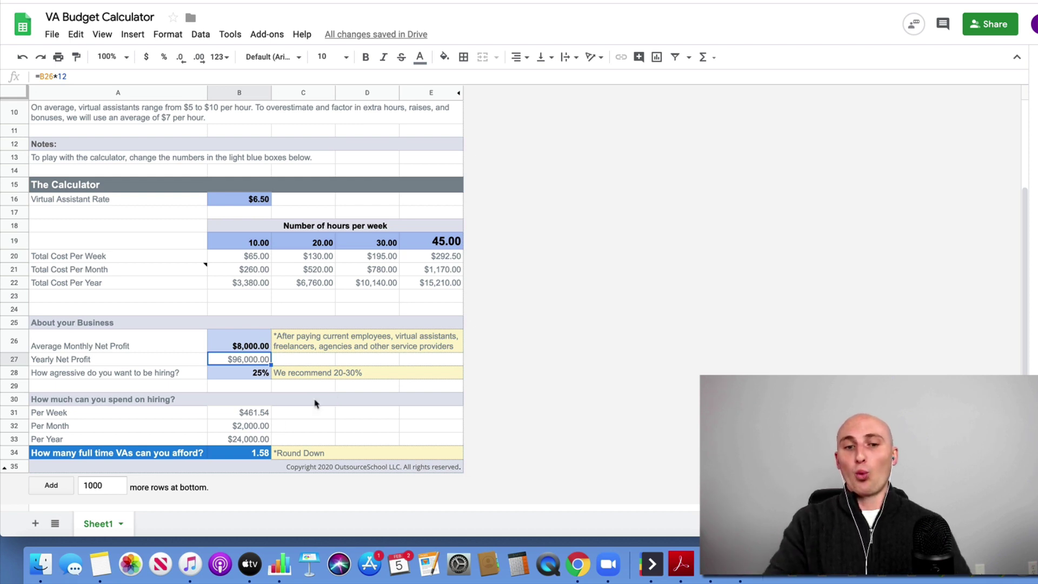
# Try 60 hours in E19, check the VA count, then set E19 to 20 hours
pyautogui.click(435, 244)
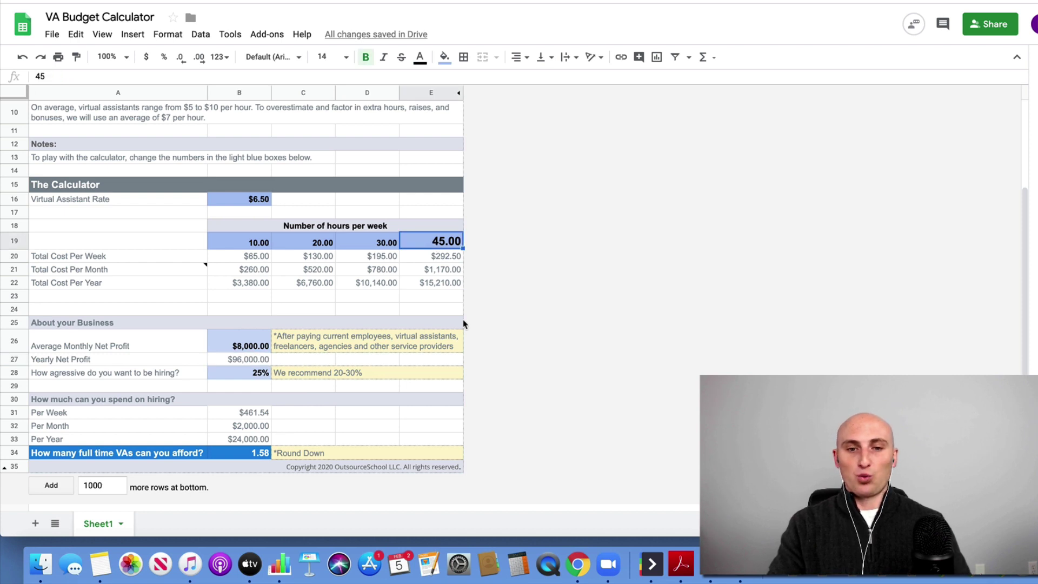
pyautogui.write('60')
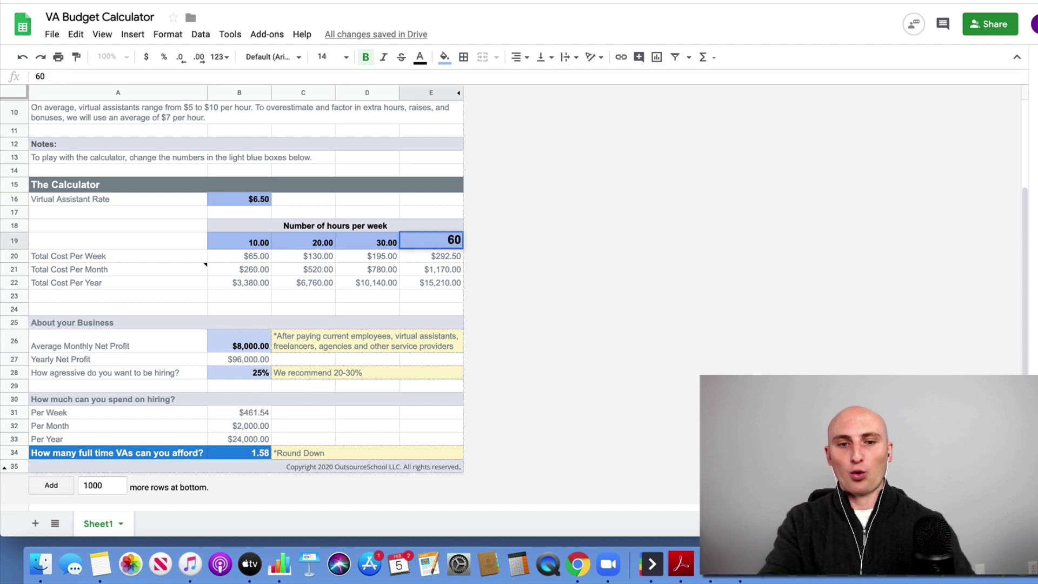
pyautogui.press('Return')
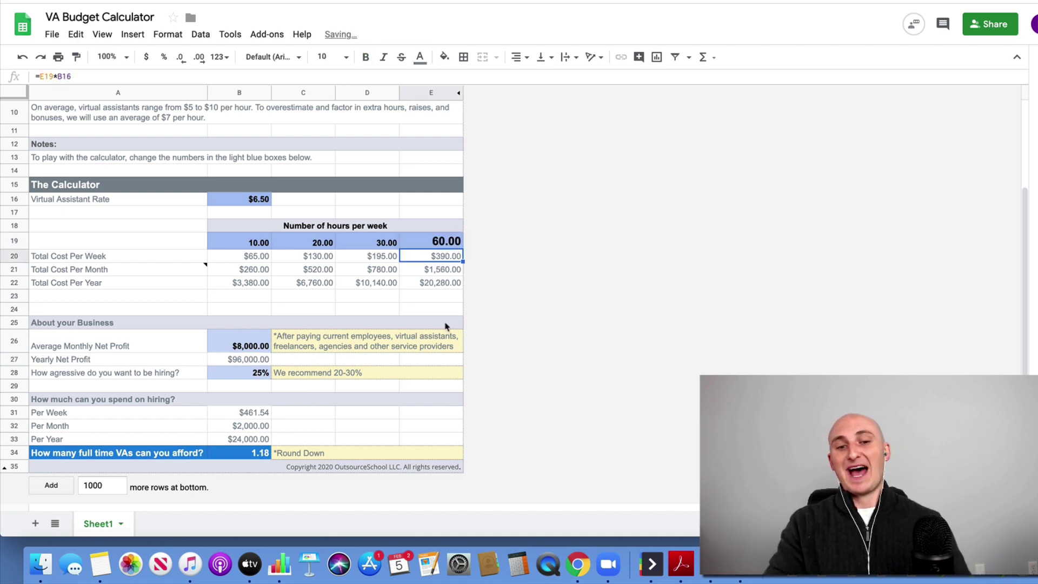
pyautogui.click(247, 457)
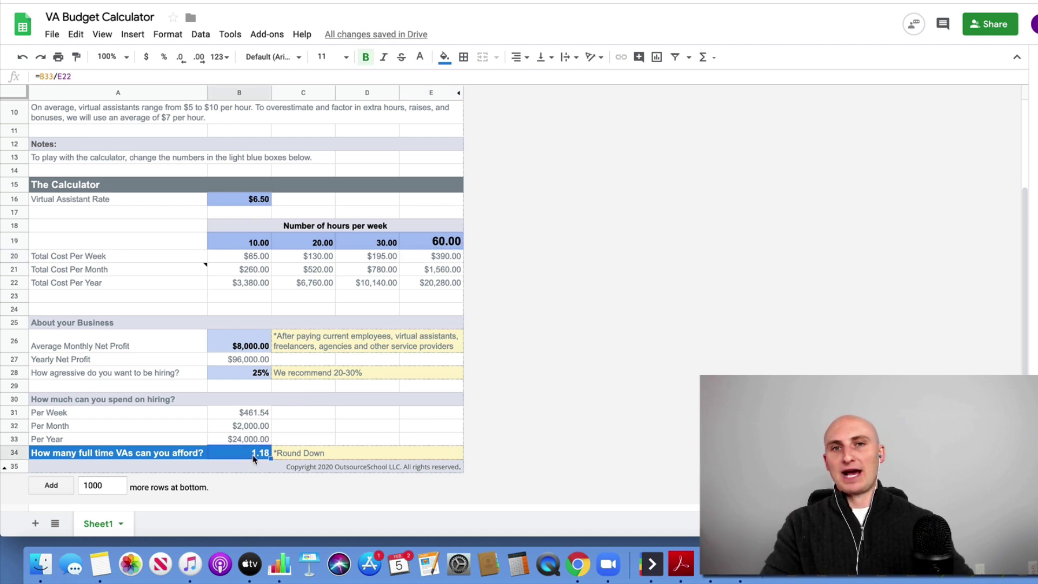
pyautogui.click(437, 244)
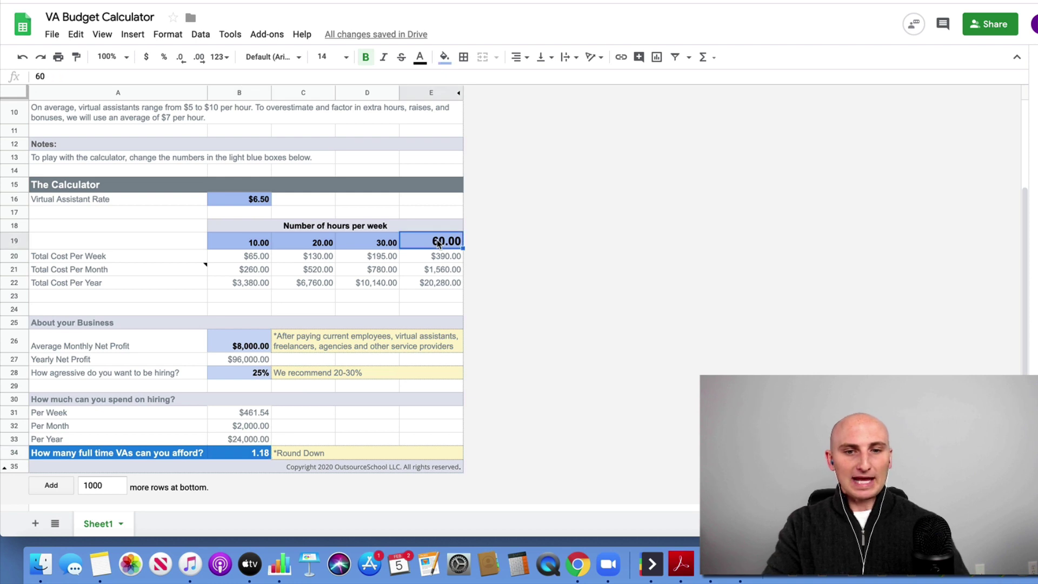
pyautogui.write('20')
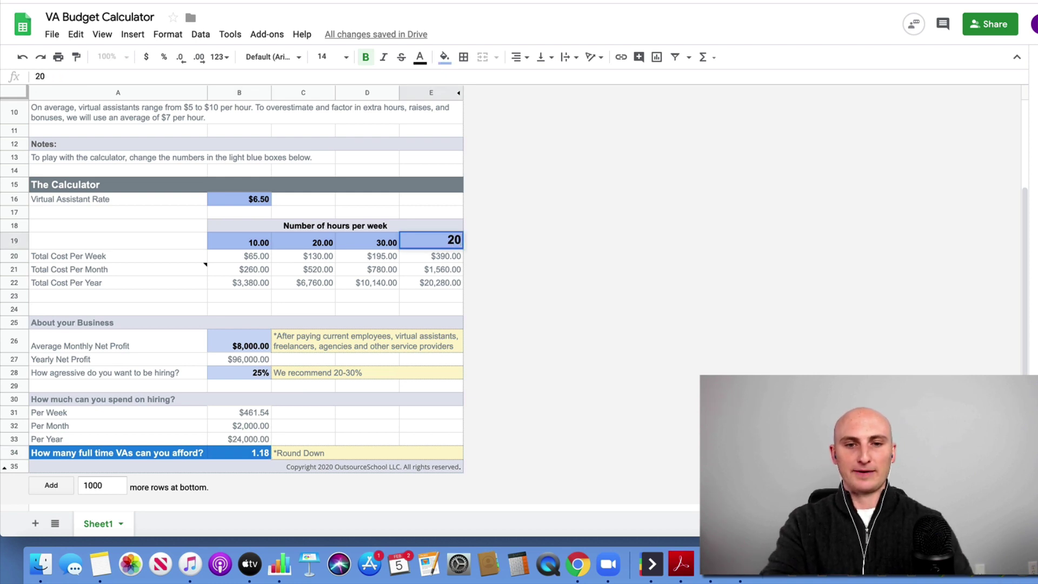
pyautogui.press('Return')
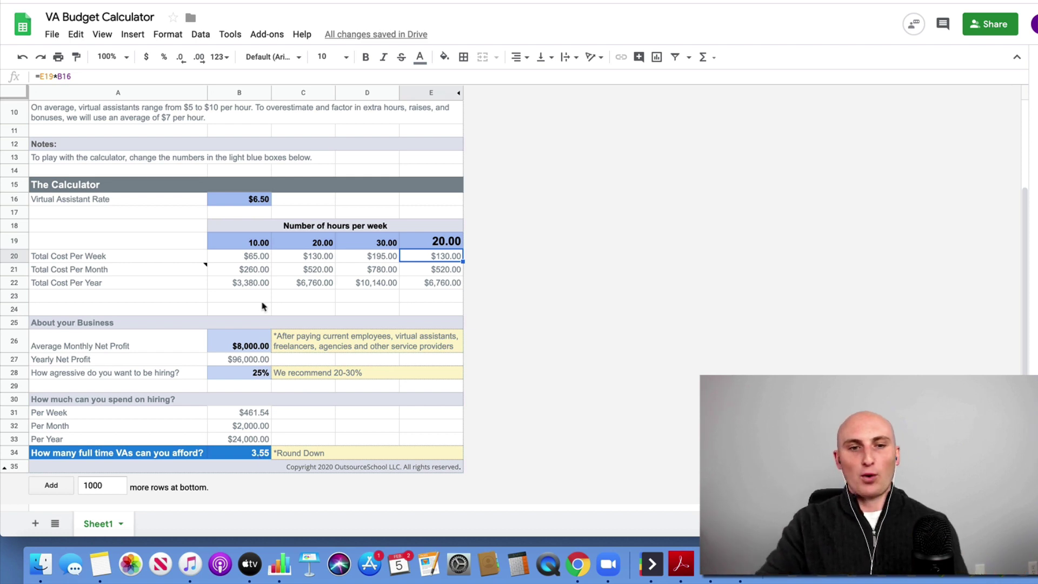
# Set the VA rate in B16 to 8 and E19 to 40 hours, giving 1.44 affordable VAs
pyautogui.click(252, 201)
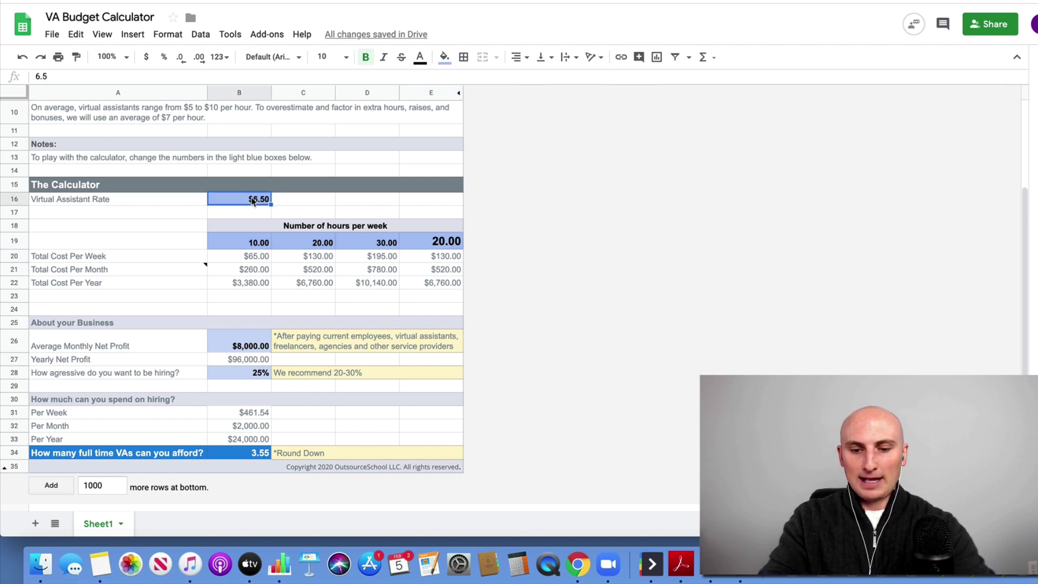
pyautogui.write('8.')
pyautogui.press('Return')
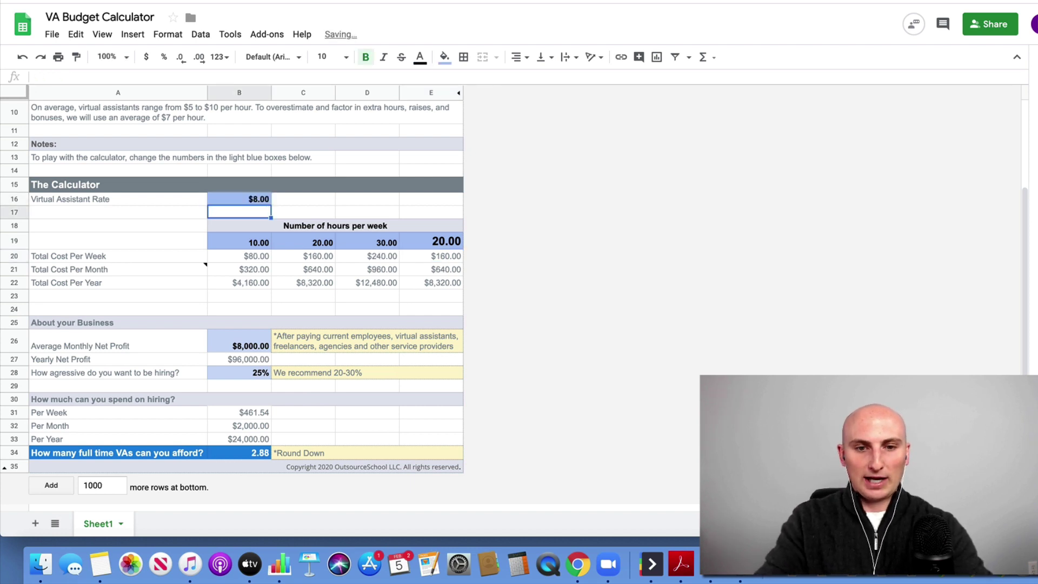
pyautogui.click(449, 243)
pyautogui.write('40')
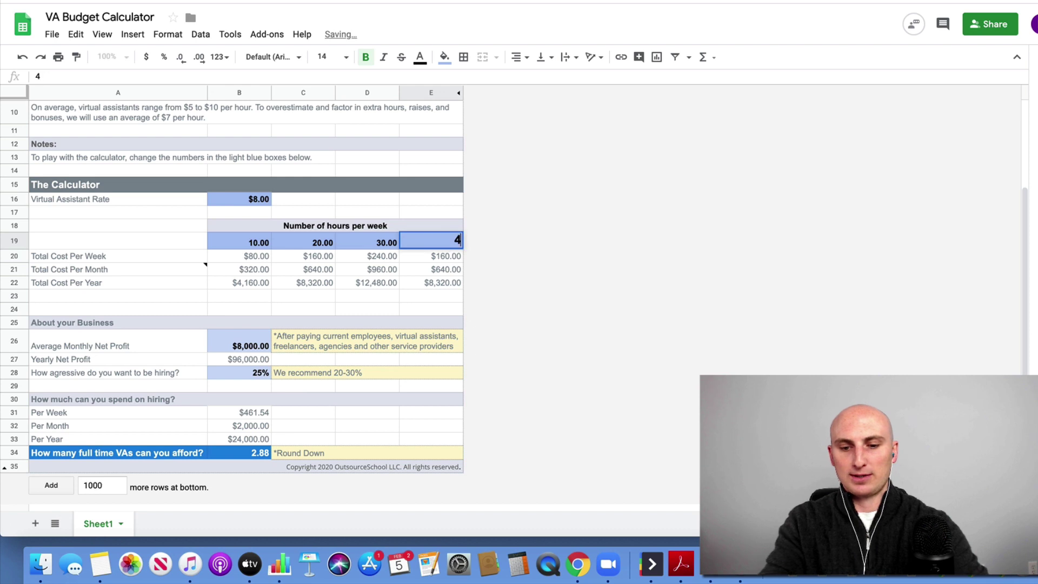
pyautogui.press('Return')
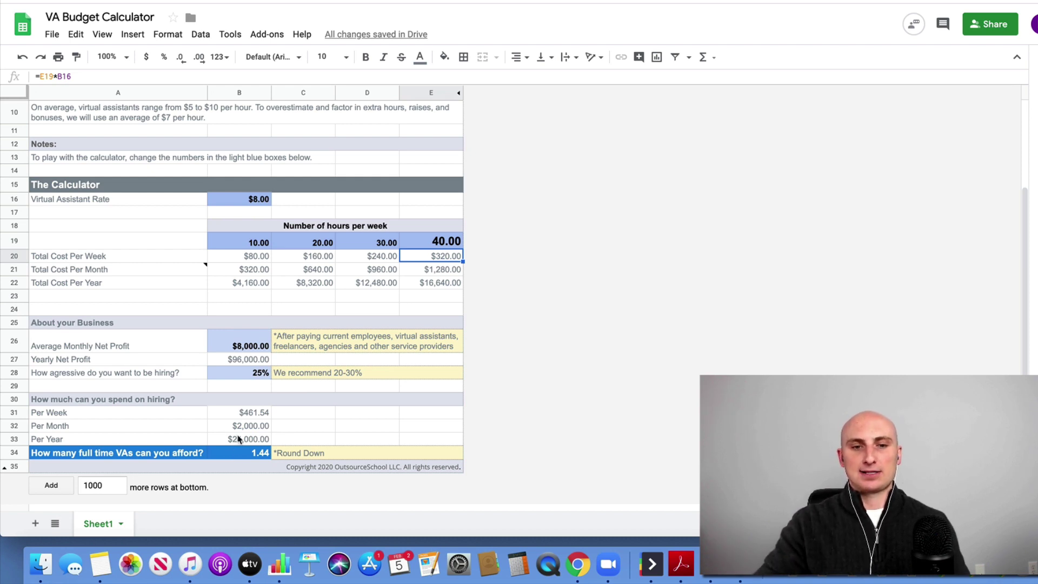
pyautogui.click(250, 202)
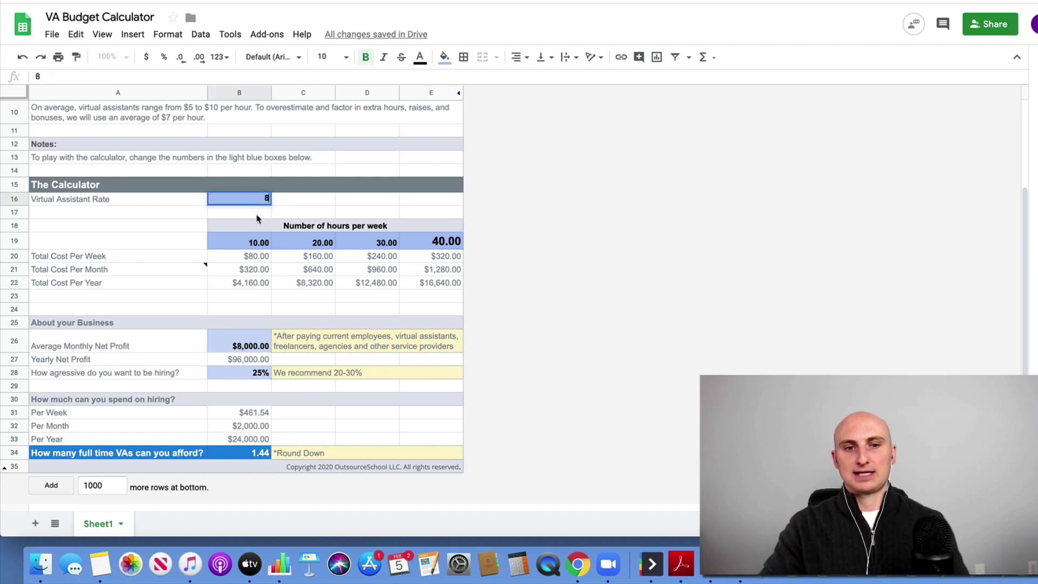
pyautogui.click(253, 216)
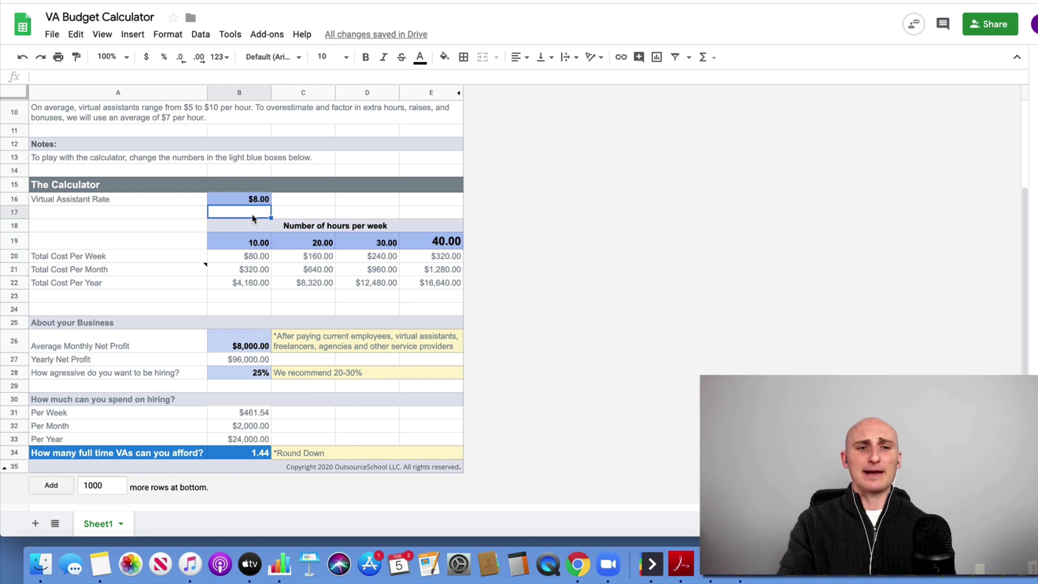
# Try 55 hours, set monthly net profit to 25,000, then return E19 to 40 hours
pyautogui.click(421, 244)
pyautogui.write('55')
pyautogui.press('Return')
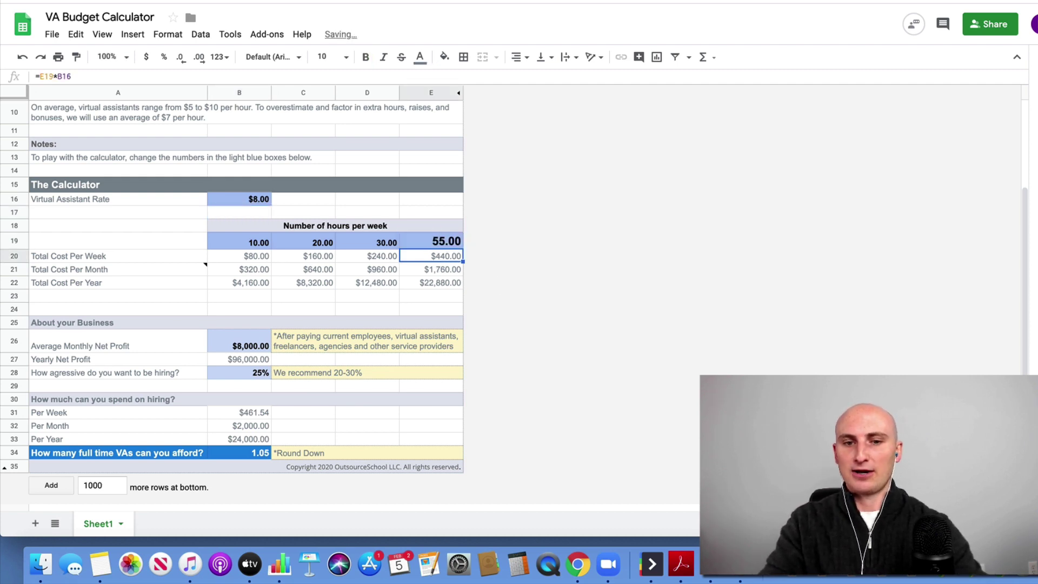
pyautogui.click(259, 345)
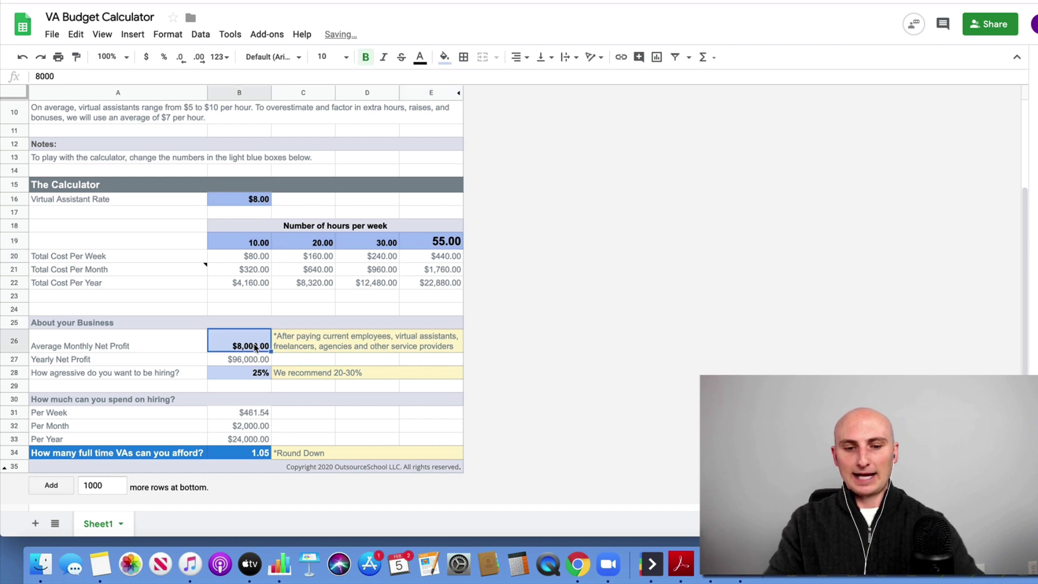
pyautogui.write('25,0')
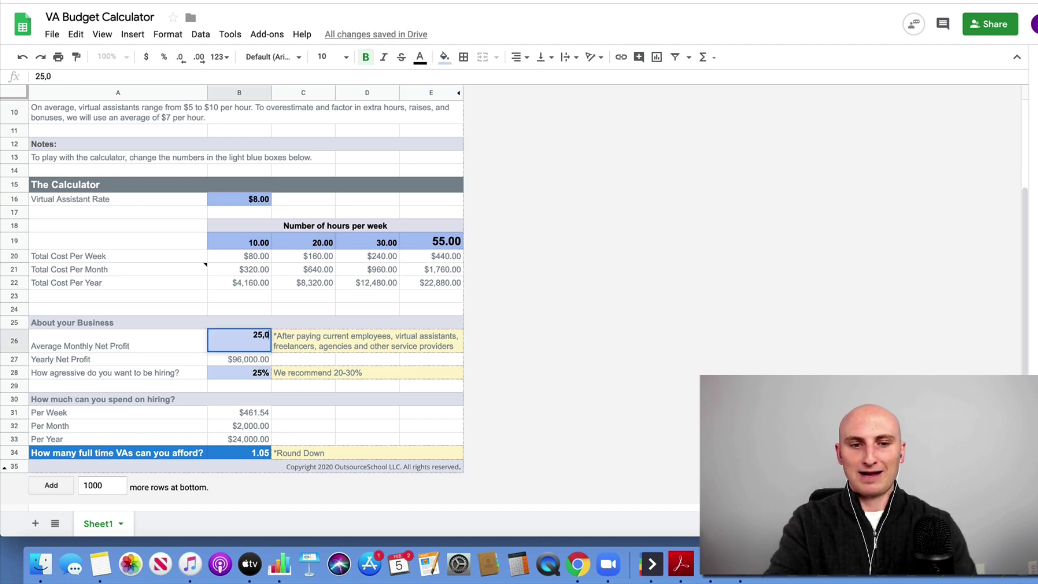
pyautogui.write('00')
pyautogui.press('Return')
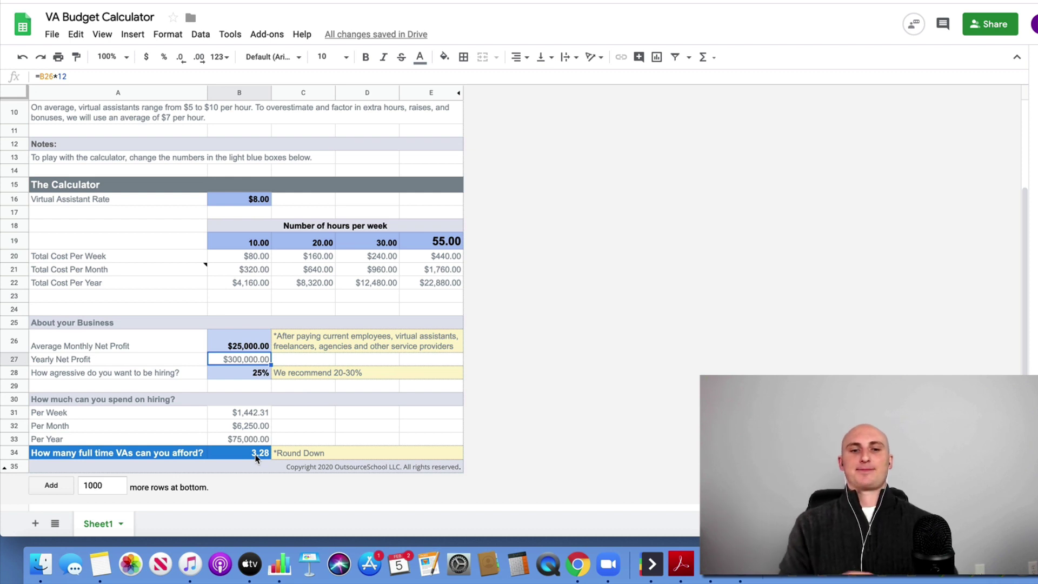
pyautogui.click(437, 248)
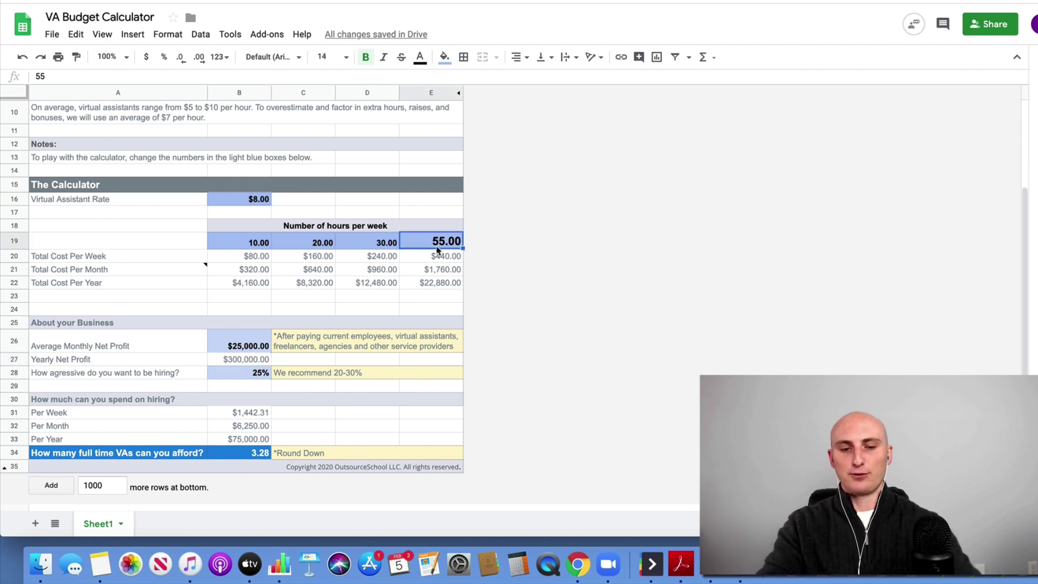
pyautogui.write('40')
pyautogui.press('Return')
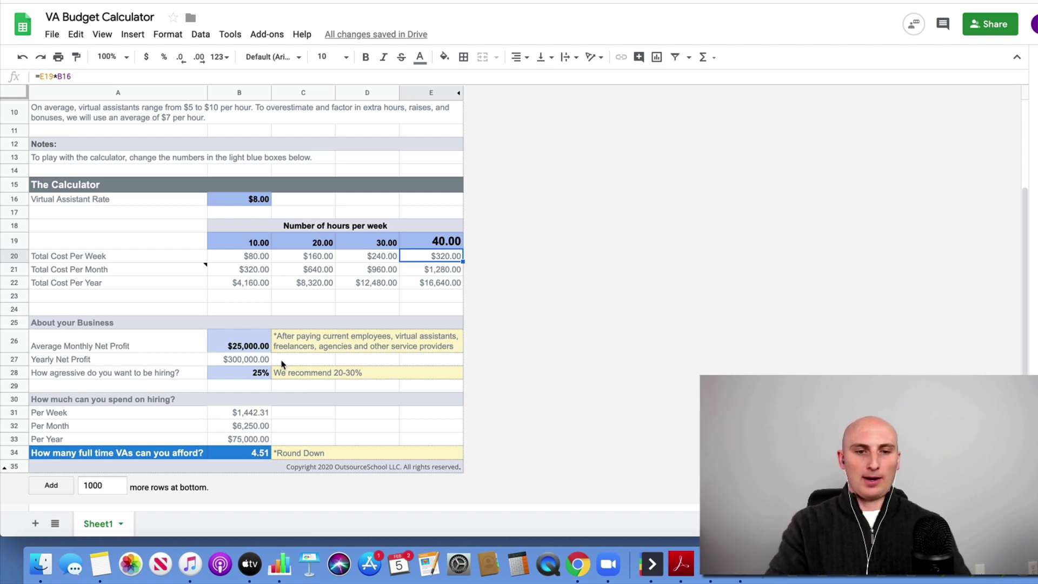
# Change B16 to 8.5, E19 to 60 hours and B26 to 50,000 monthly profit
pyautogui.click(247, 201)
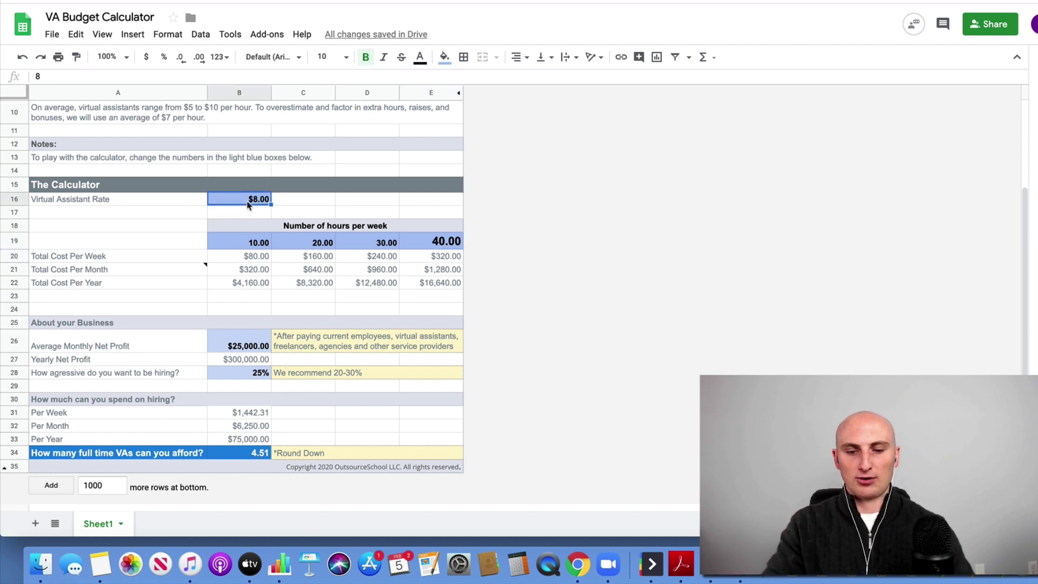
pyautogui.press('Return')
pyautogui.write('.5')
pyautogui.press('Return')
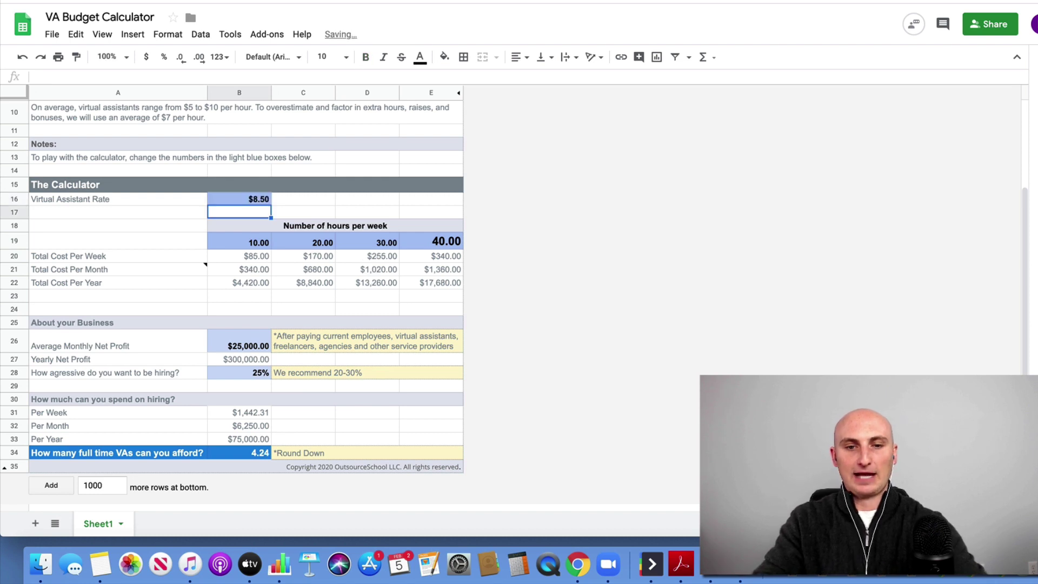
pyautogui.click(440, 244)
pyautogui.write('60')
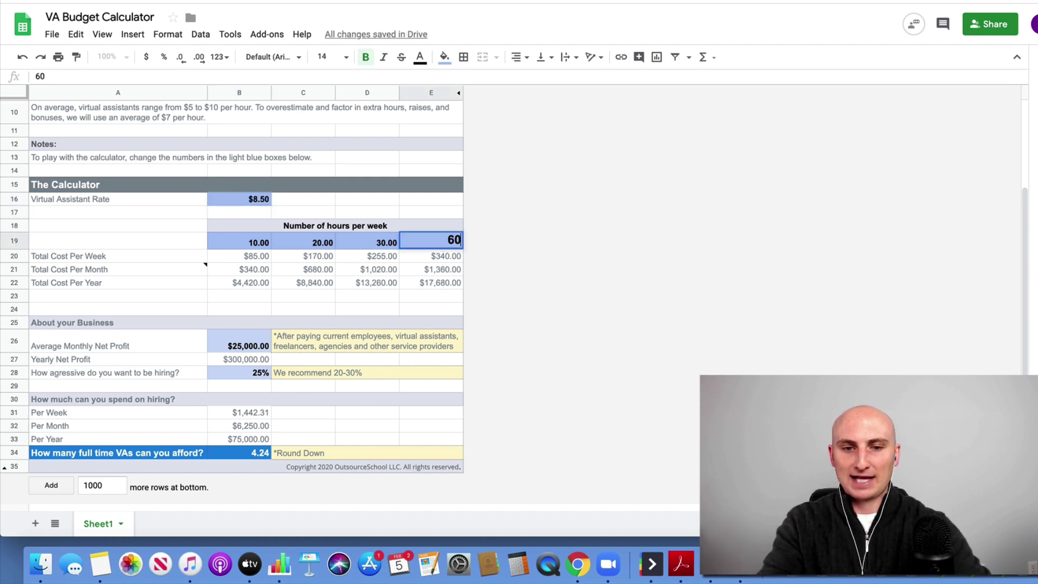
pyautogui.press('Return')
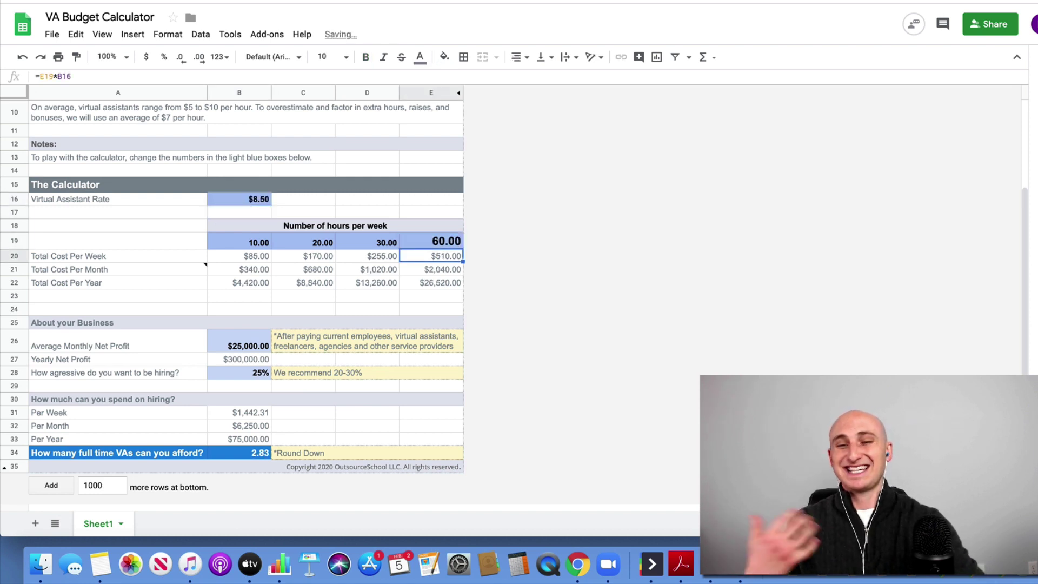
pyautogui.click(248, 346)
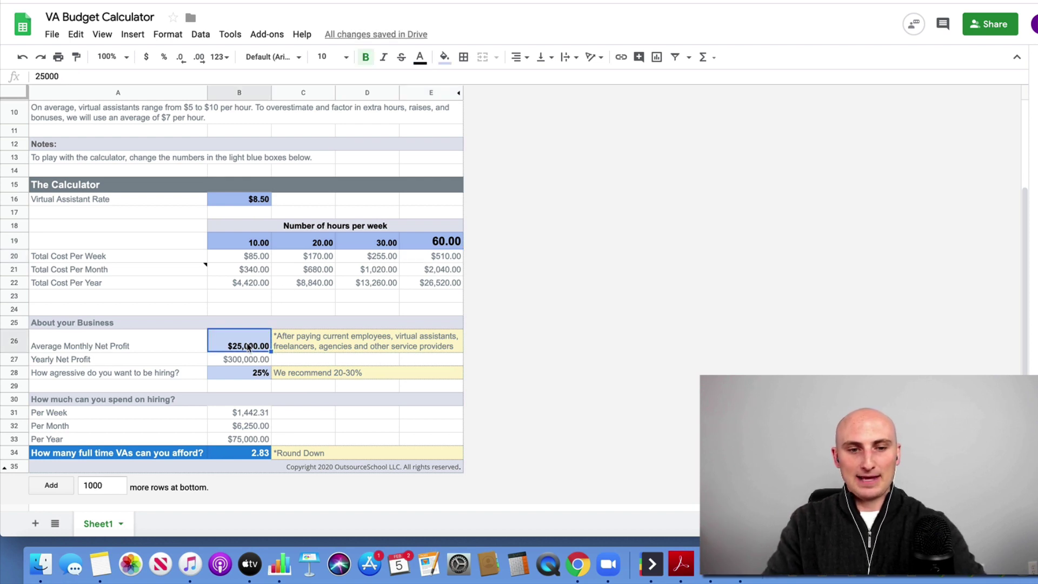
pyautogui.write('50,000')
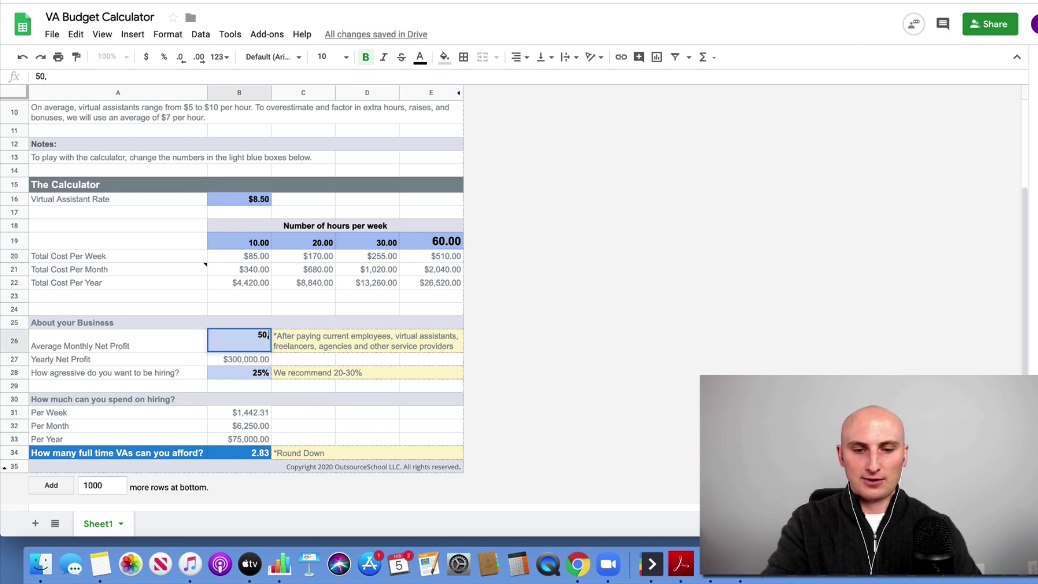
pyautogui.press('Return')
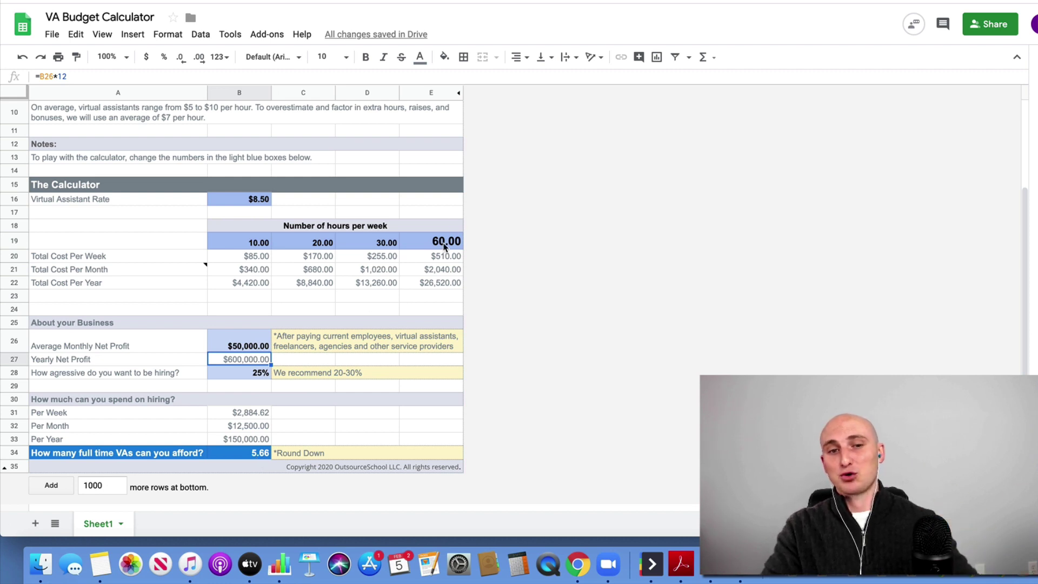
# Enter 5 as the Virtual Assistant Rate in B16, giving 9.62 affordable VAs
pyautogui.click(259, 204)
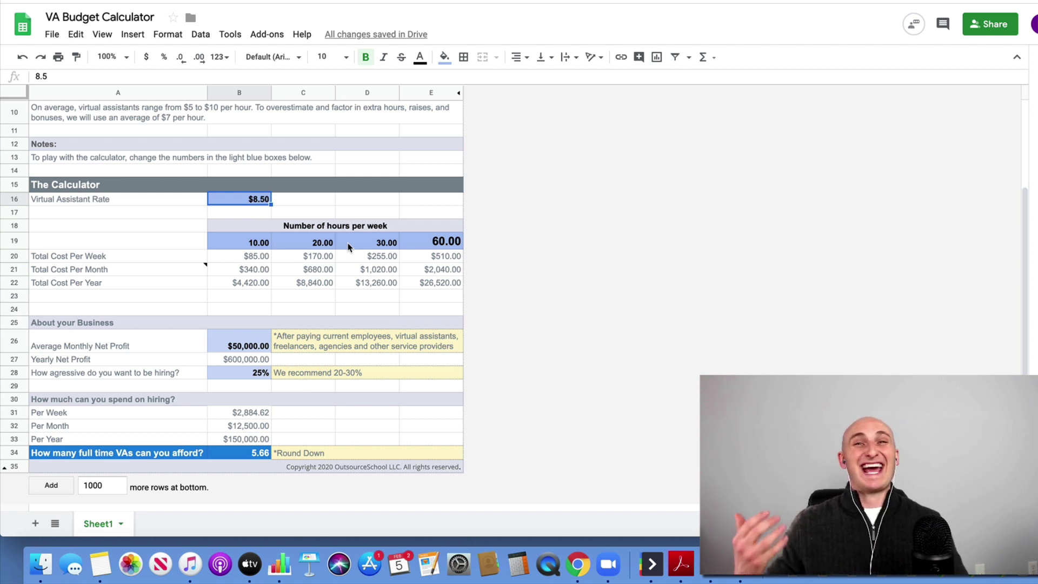
pyautogui.write('5')
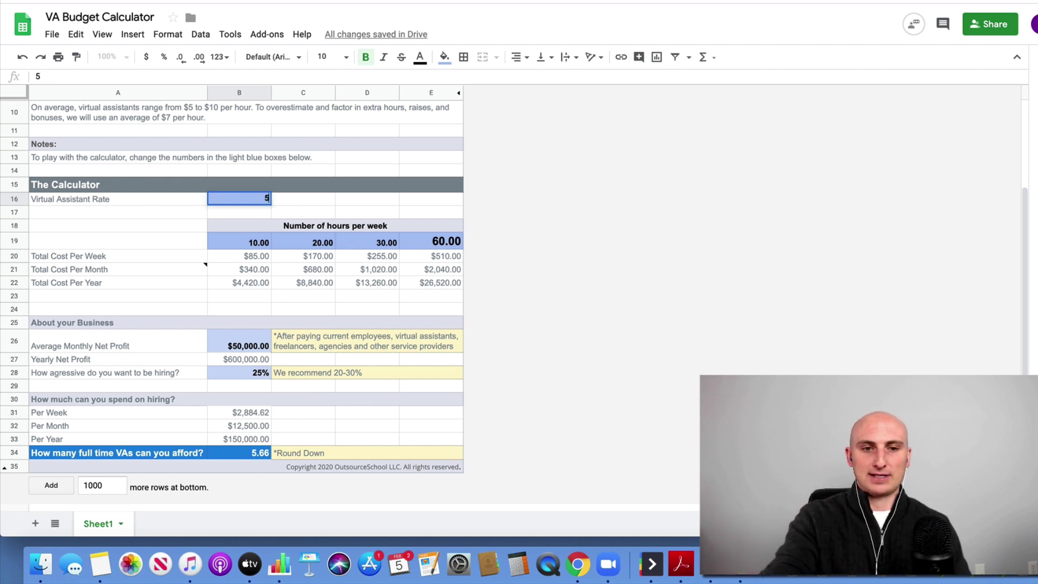
pyautogui.press('Return')
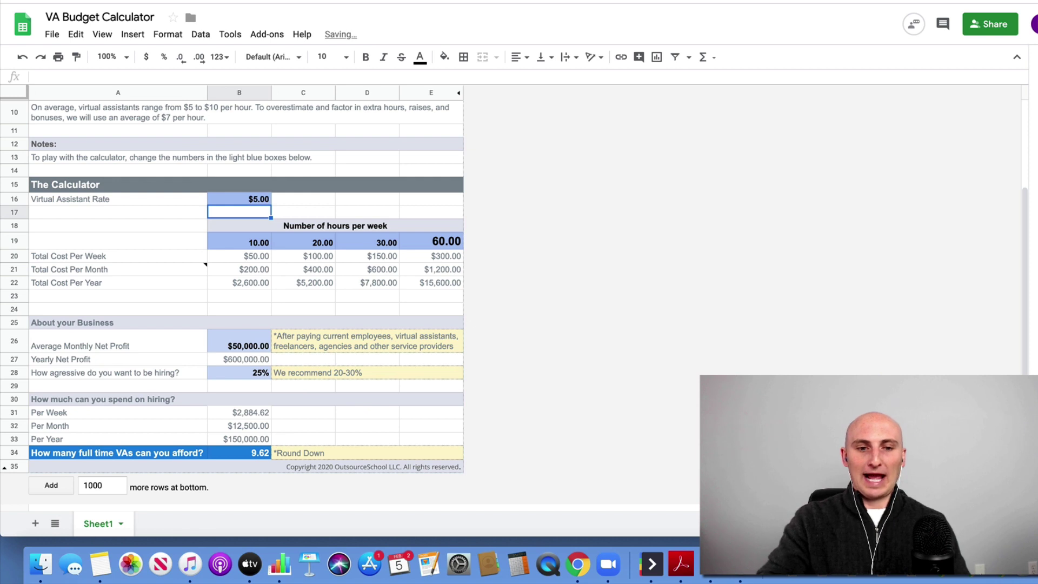